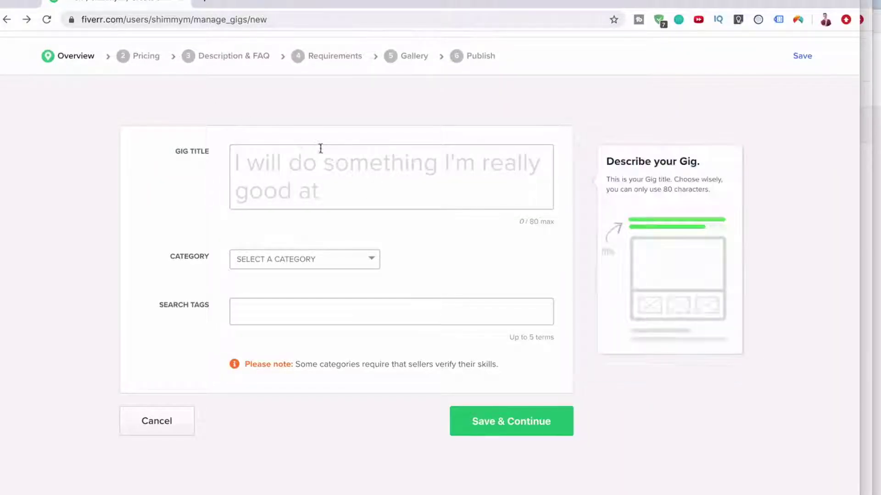
# Step: Title the gig 'I will edit any video and make your video content epic' under Video & Animation > Video Editing
pyautogui.click(323, 149)
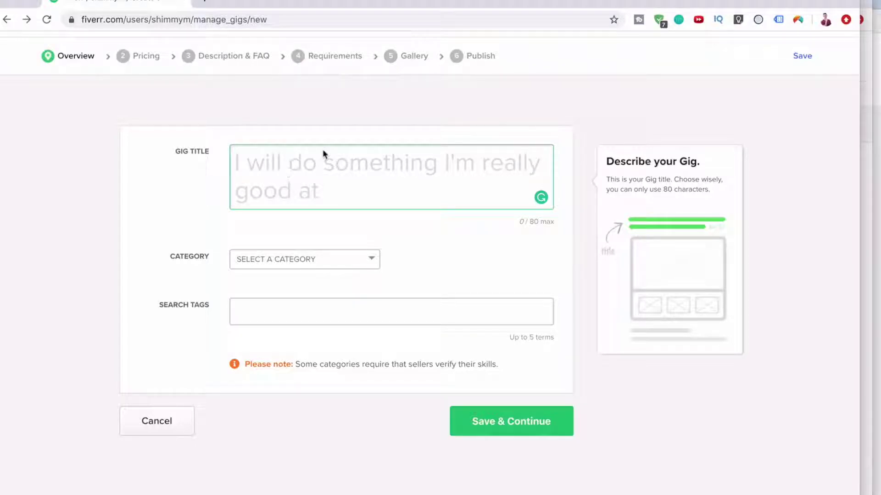
pyautogui.write('e')
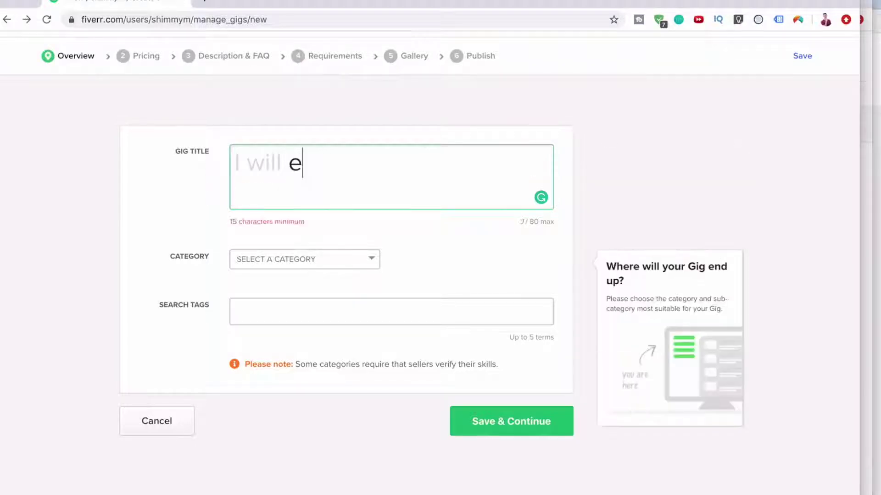
pyautogui.write('dit any video')
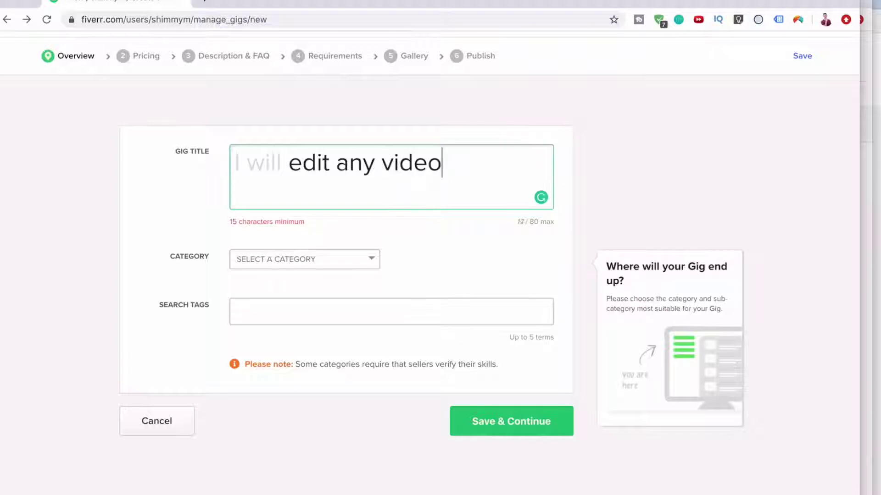
pyautogui.write(' and make you')
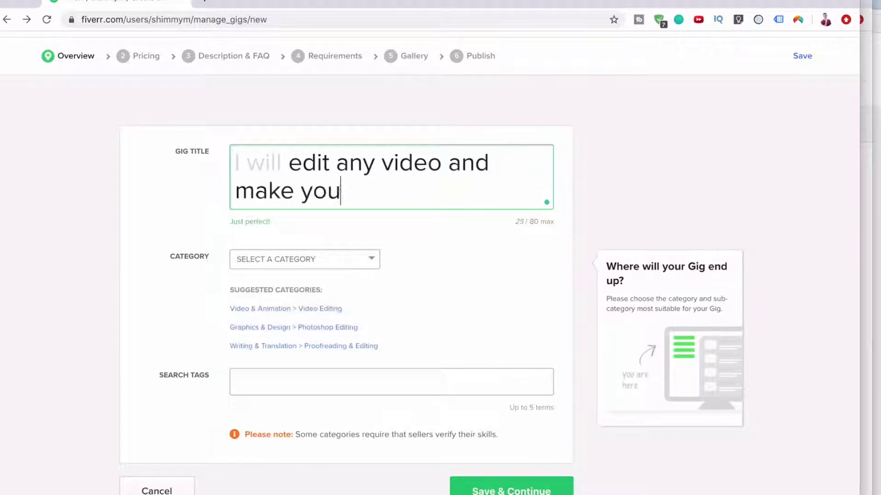
pyautogui.write('r video content epic')
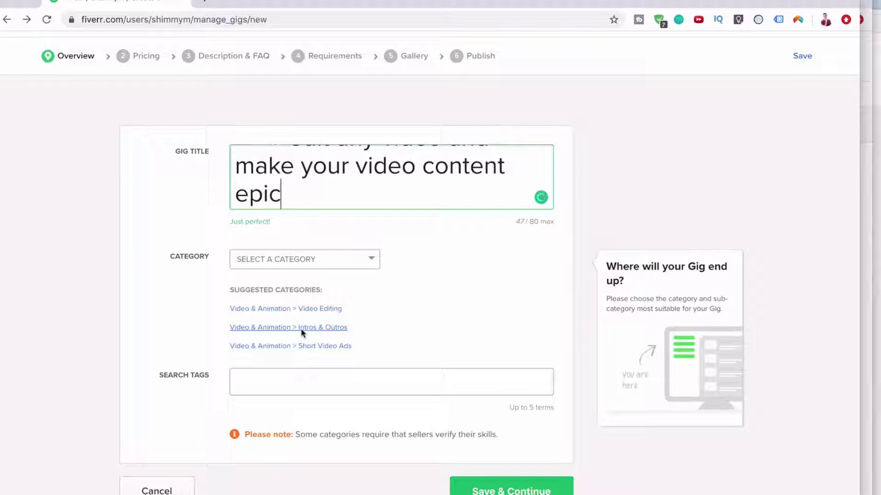
pyautogui.click(316, 261)
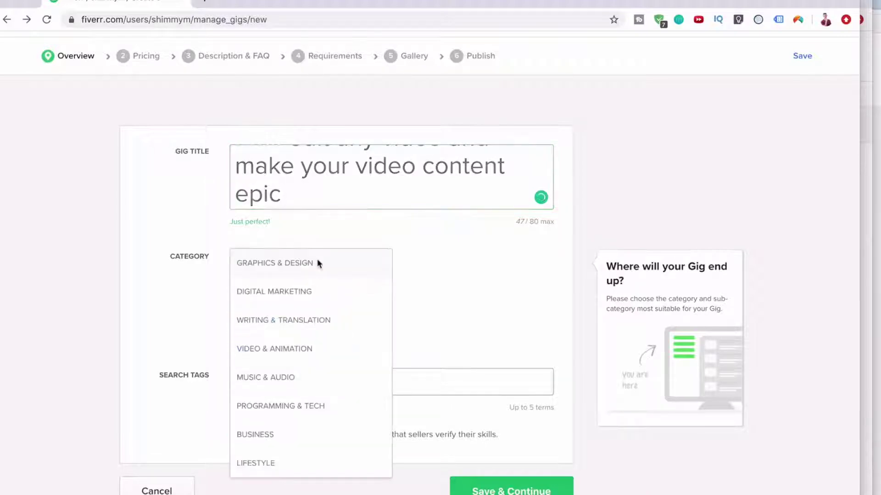
pyautogui.click(266, 349)
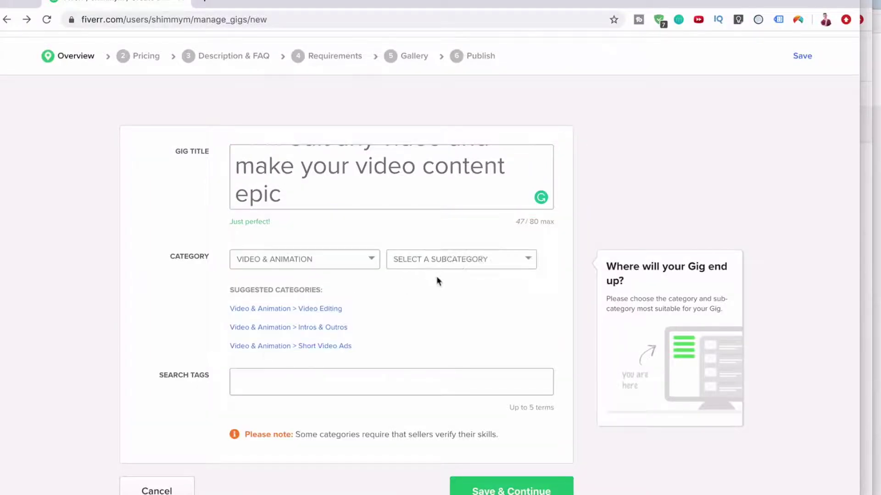
pyautogui.click(452, 261)
pyautogui.click(441, 292)
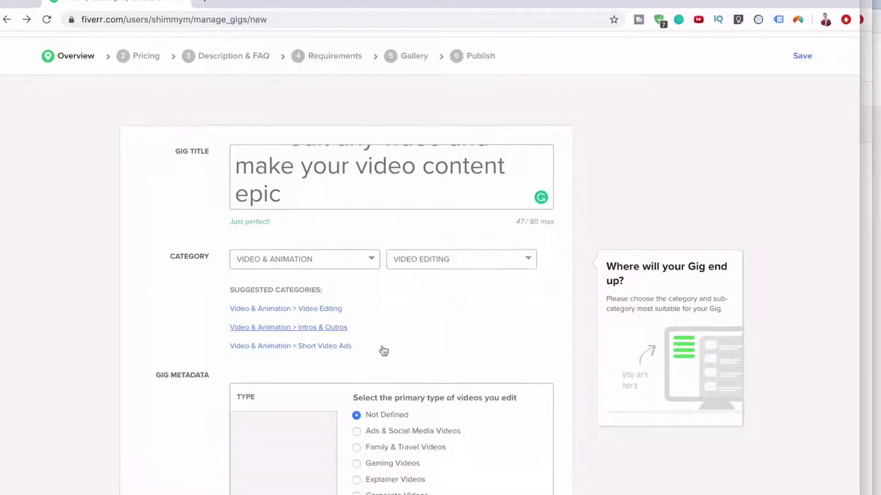
pyautogui.scroll(-3, 345, 392)
pyautogui.scroll(-5, 346, 392)
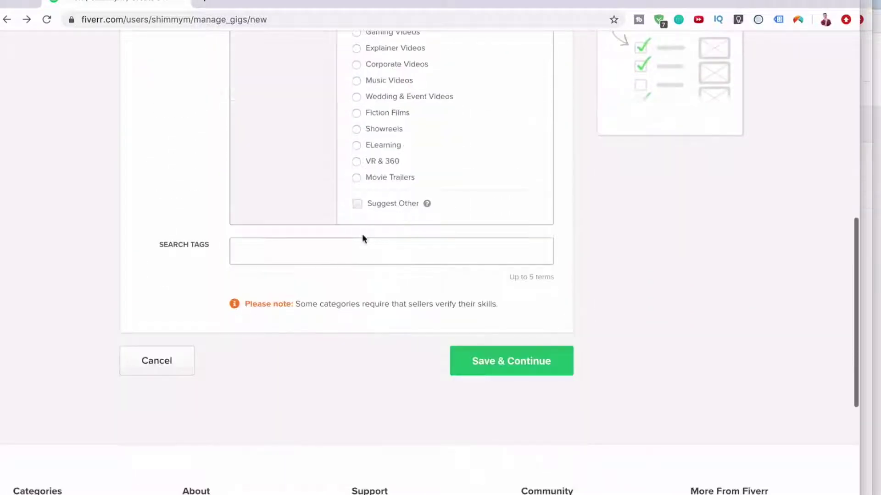
# Step: Add search tags video editor, youtube video, video editing, videography and premiere pro
pyautogui.click(348, 255)
pyautogui.write('video edit')
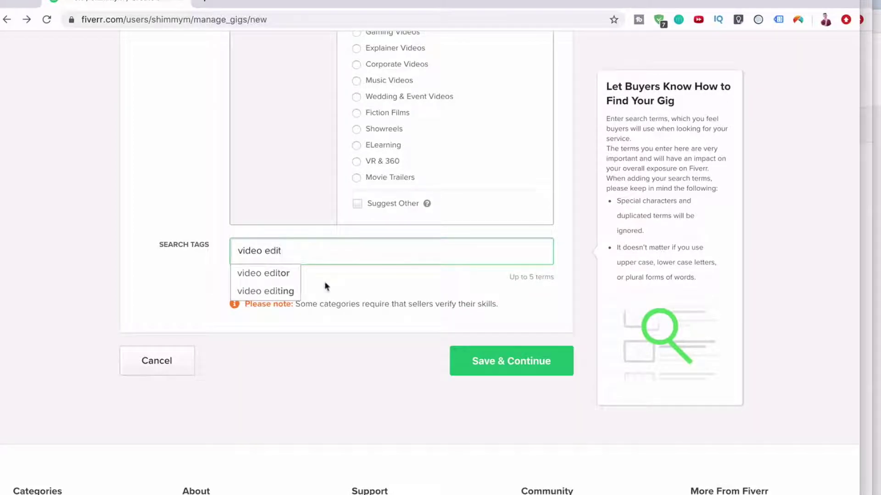
pyautogui.click(280, 275)
pyautogui.write('youtube')
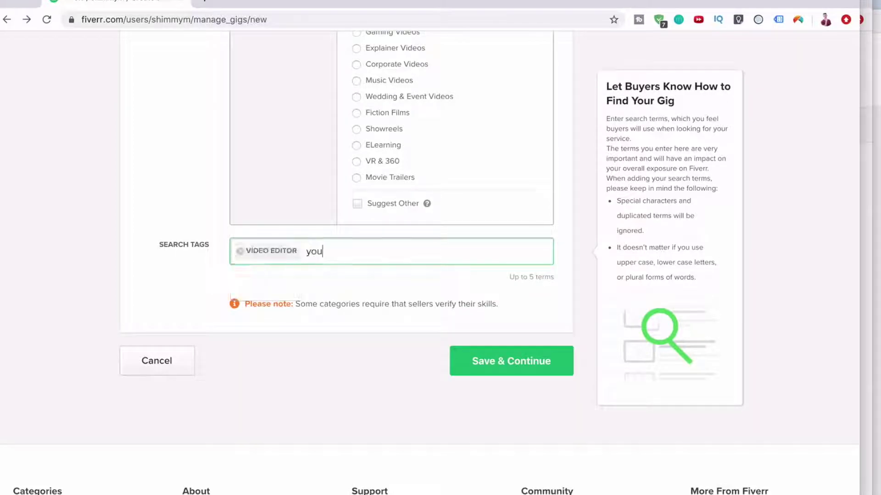
pyautogui.click(338, 309)
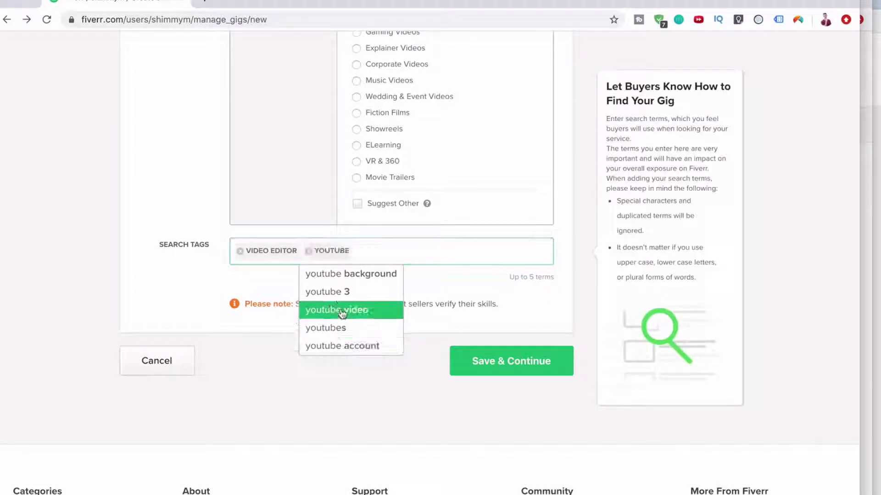
pyautogui.write('video editing')
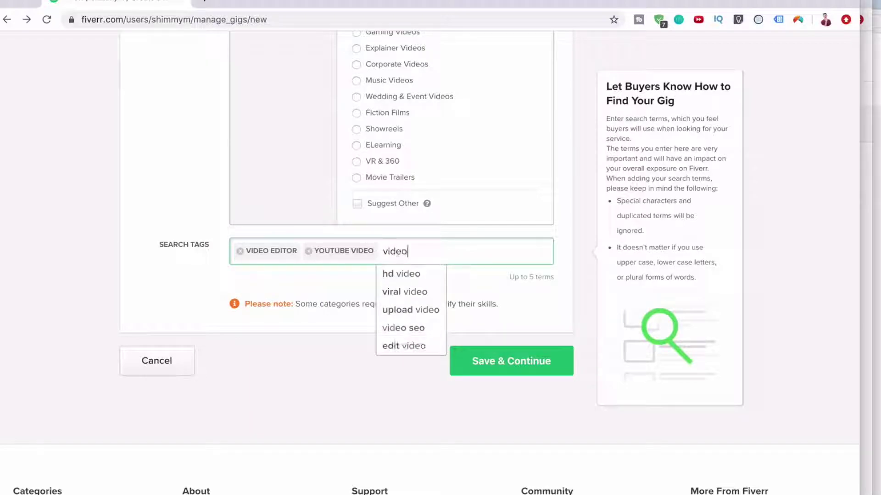
pyautogui.click(403, 274)
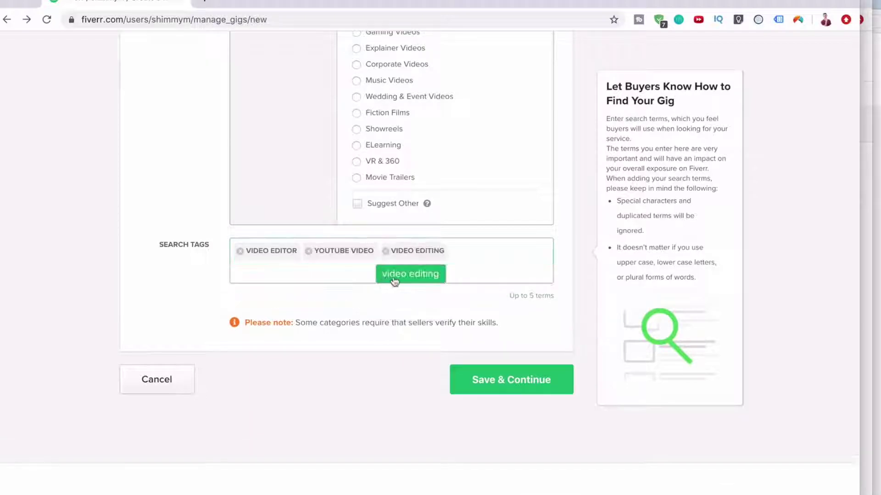
pyautogui.write('video')
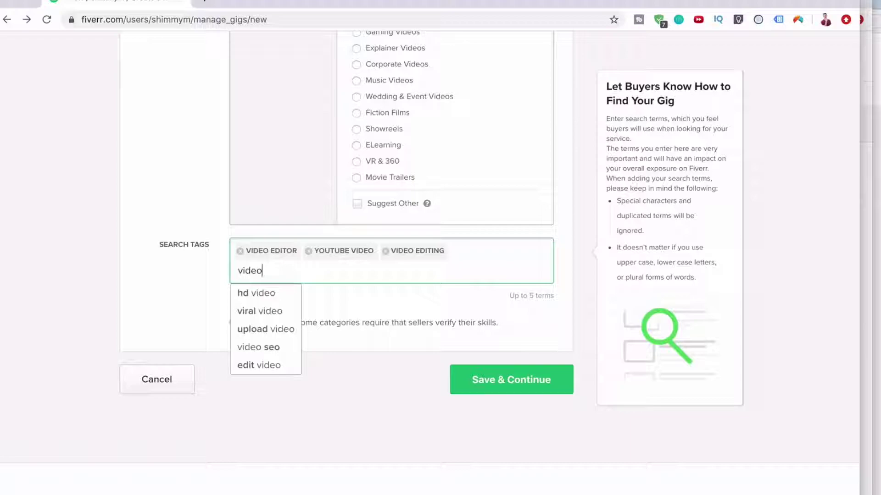
pyautogui.write('graphy')
pyautogui.press('Return')
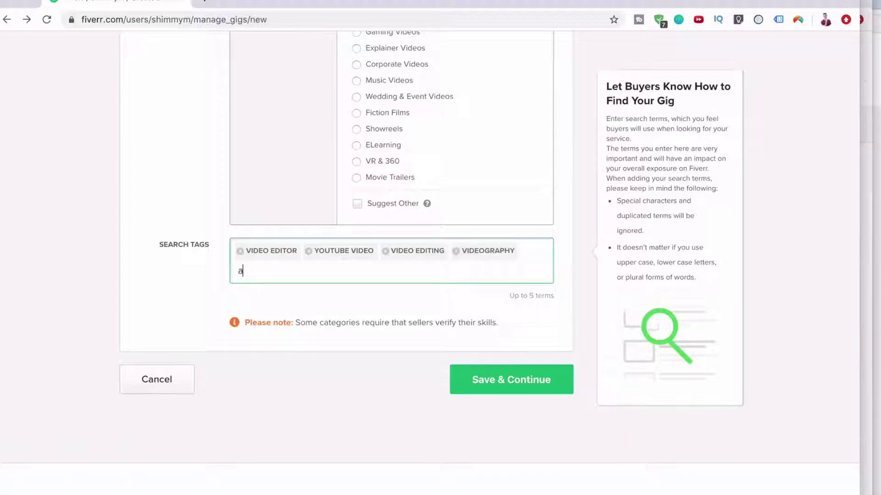
pyautogui.write('premiere pro')
pyautogui.press('Return')
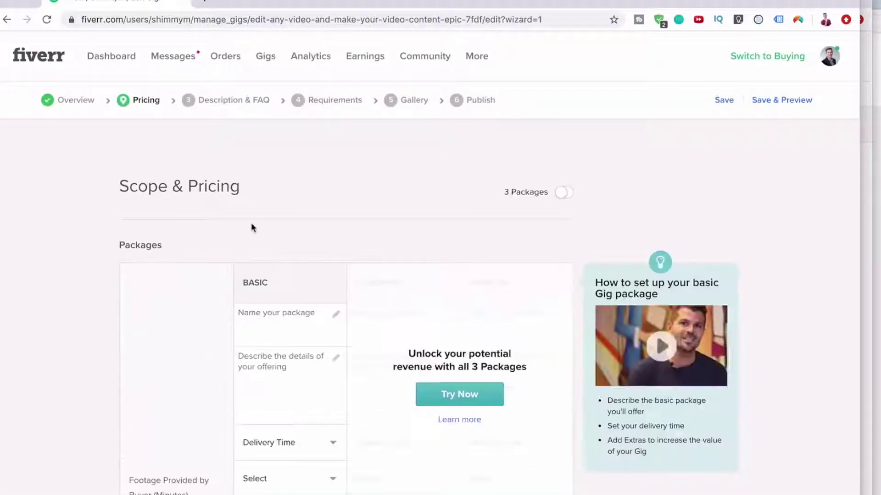
# Step: Enable the three-package pricing table and dismiss the Gig Packages explainer
pyautogui.scroll(-5, 256, 197)
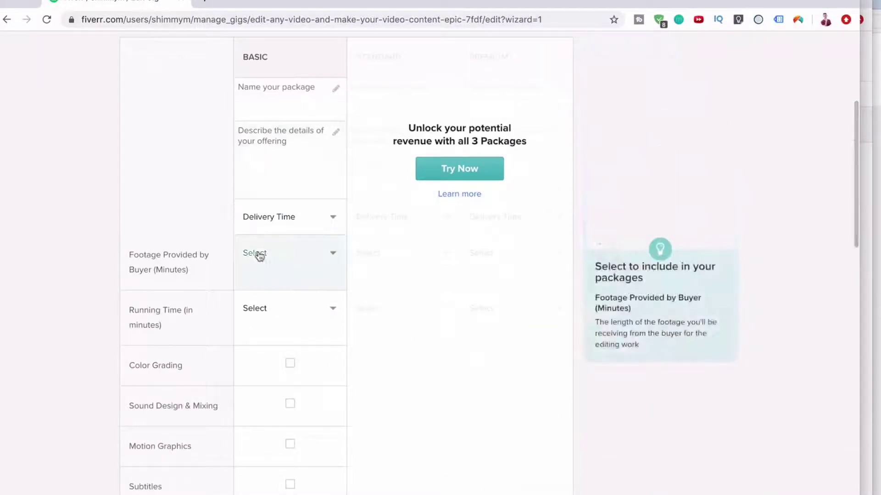
pyautogui.scroll(4, 258, 250)
pyautogui.scroll(-11, 222, 196)
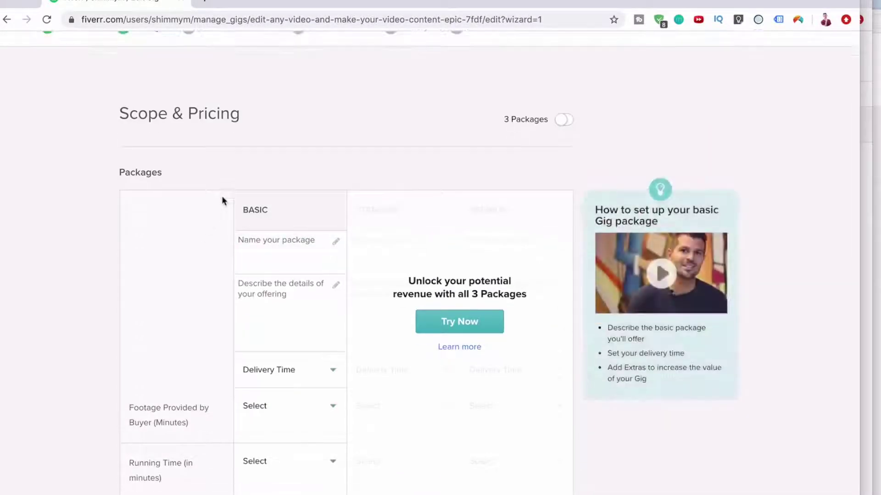
pyautogui.scroll(7, 221, 196)
pyautogui.scroll(2, 222, 197)
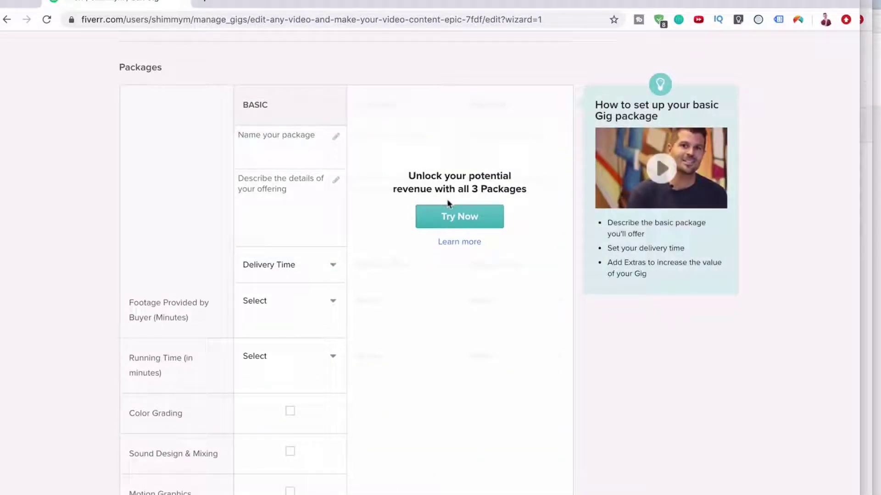
pyautogui.click(447, 217)
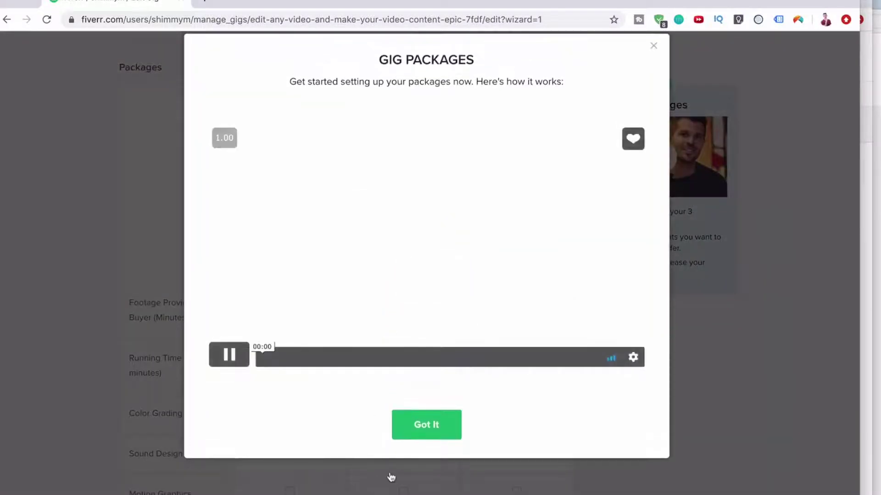
pyautogui.click(431, 427)
pyautogui.scroll(1, 349, 275)
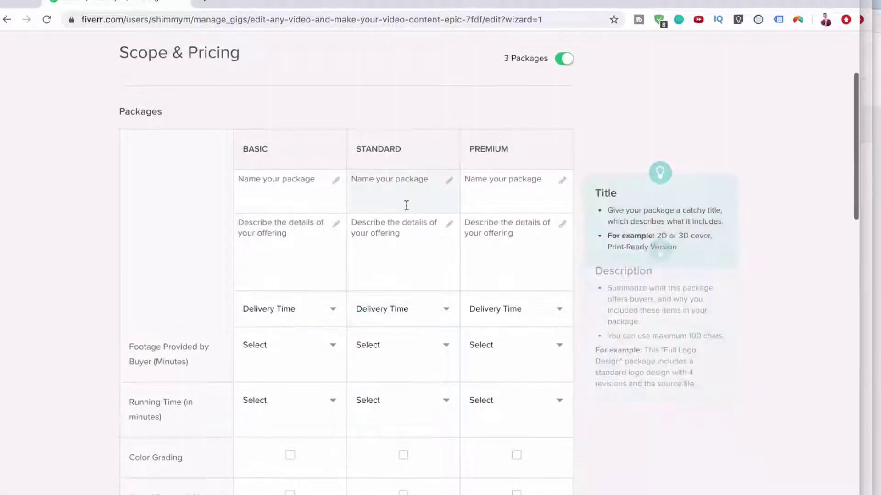
# Step: Name the packages Basic Video Editing, Premium Video Editing and Ultime Video Package
pyautogui.click(307, 195)
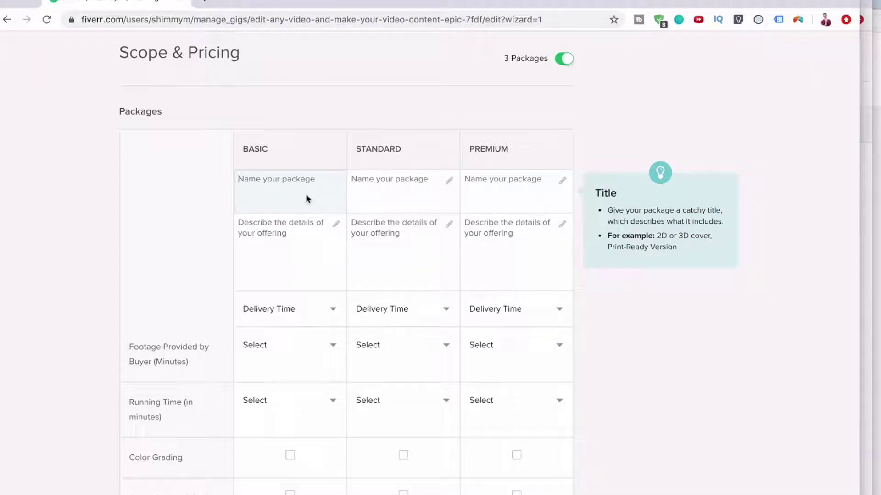
pyautogui.write('Basic Video Editing')
pyautogui.click(389, 191)
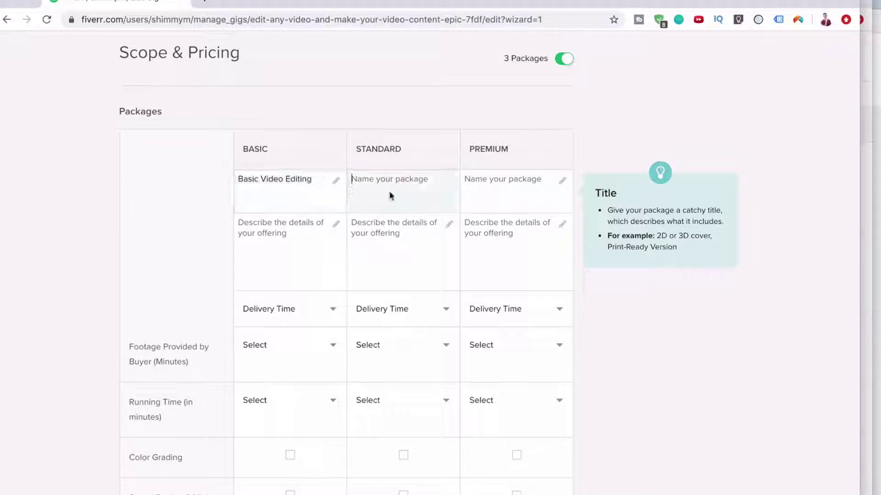
pyautogui.write('Premium Video Editing')
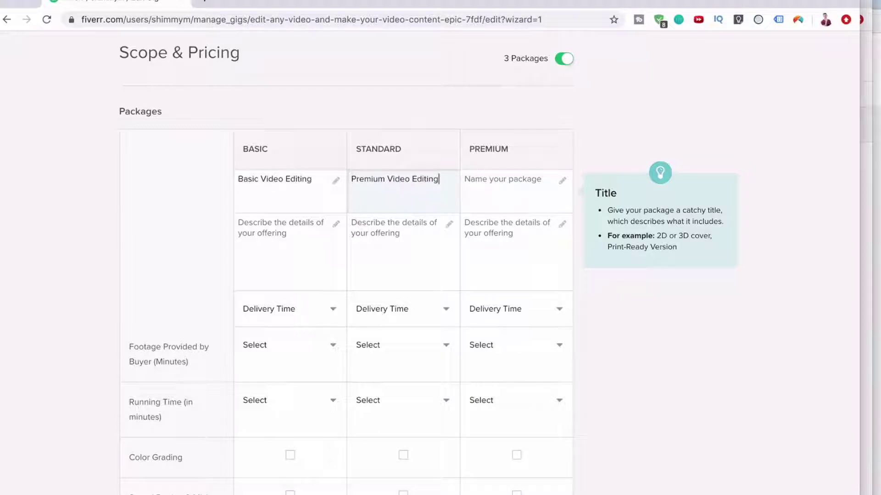
pyautogui.click(516, 191)
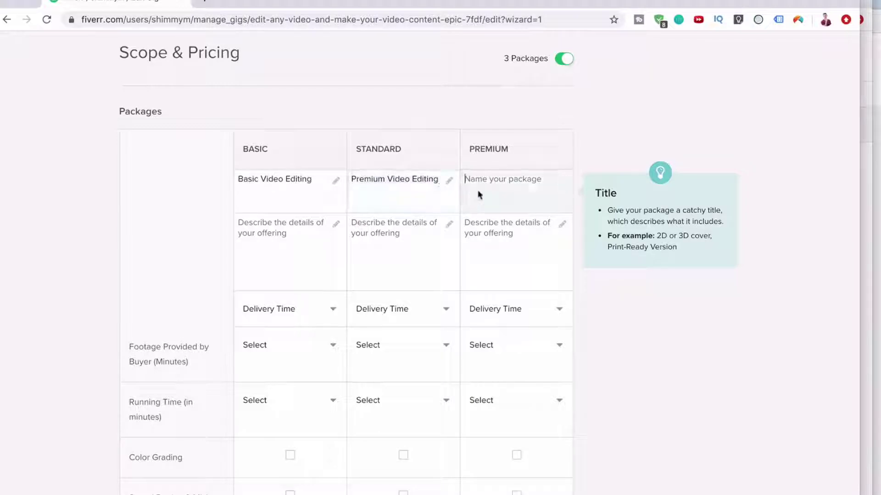
pyautogui.write('Ultime Video P')
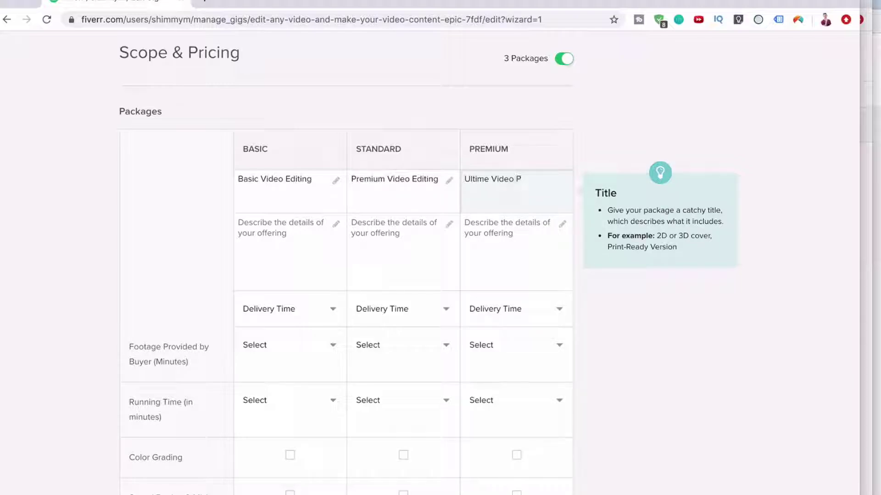
pyautogui.write('ackage')
pyautogui.click(256, 234)
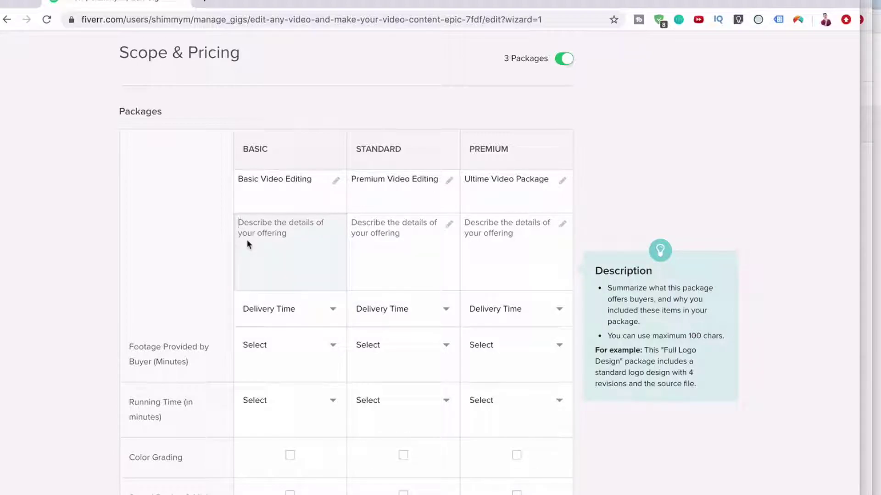
# Step: Describe Basic as 'Edit up to 30 seconds of video' and Standard as 'Edit up to 1 minute'
pyautogui.write('Edit u')
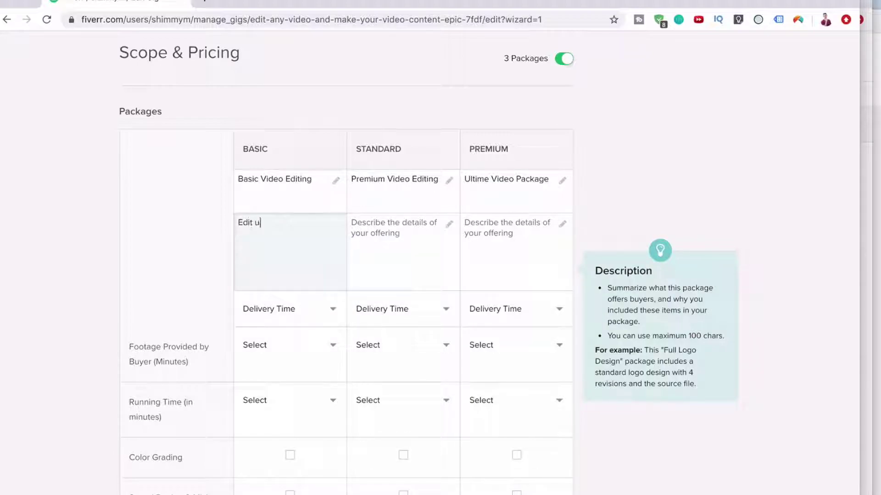
pyautogui.write('p to 30 seconds of video')
pyautogui.click(385, 238)
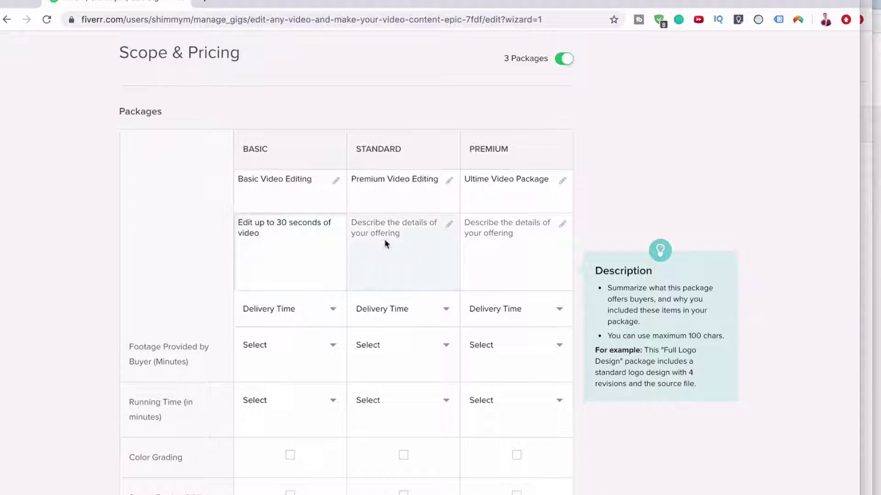
pyautogui.write('Edit upt')
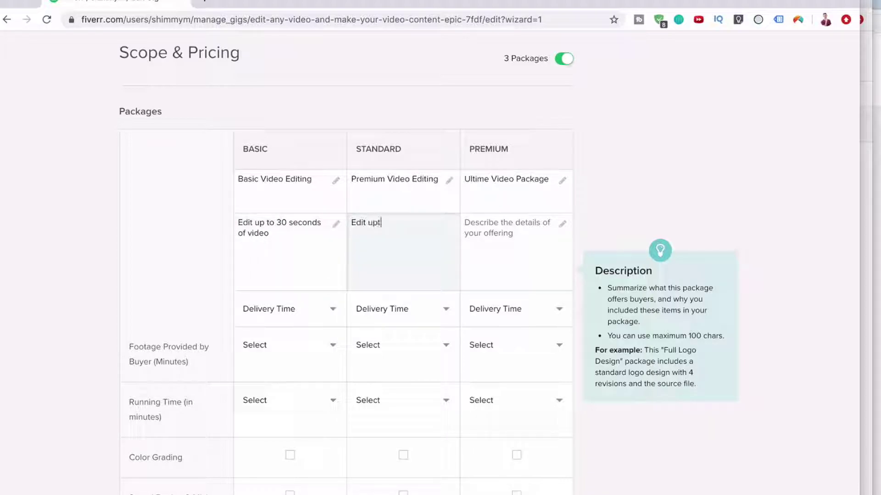
pyautogui.write('o 1 minue')
pyautogui.press('BackSpace')
pyautogui.press('BackSpace')
pyautogui.write('te')
pyautogui.click(375, 226)
# Step: Describe Premium as 'Edit up to 3 minutes of video' and add a new line to Basic
pyautogui.click(478, 233)
pyautogui.write('E')
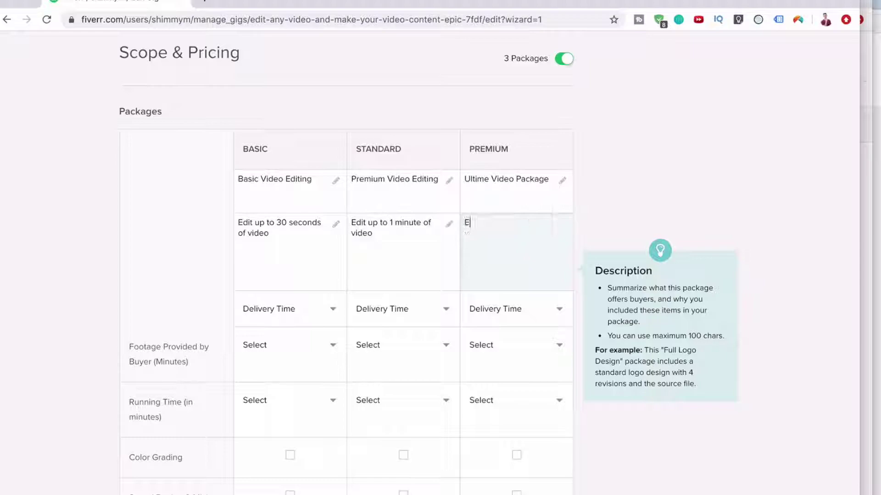
pyautogui.write('dit up to 3 M')
pyautogui.press('BackSpace')
pyautogui.write('mo')
pyautogui.write('nutes of ')
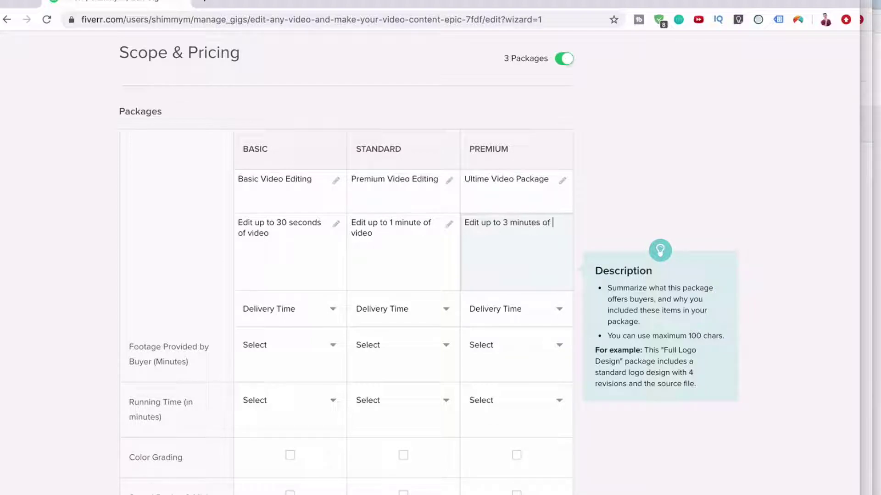
pyautogui.write('video')
pyautogui.click(338, 227)
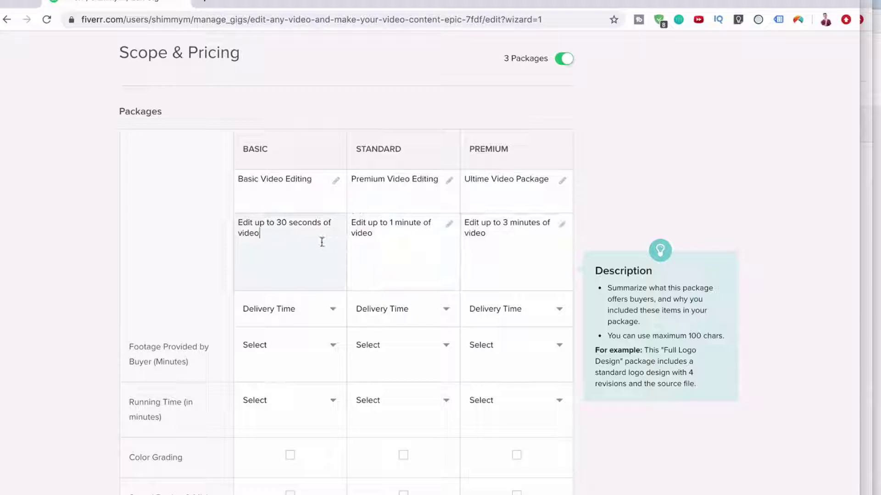
pyautogui.press('Return')
pyautogui.click(372, 269)
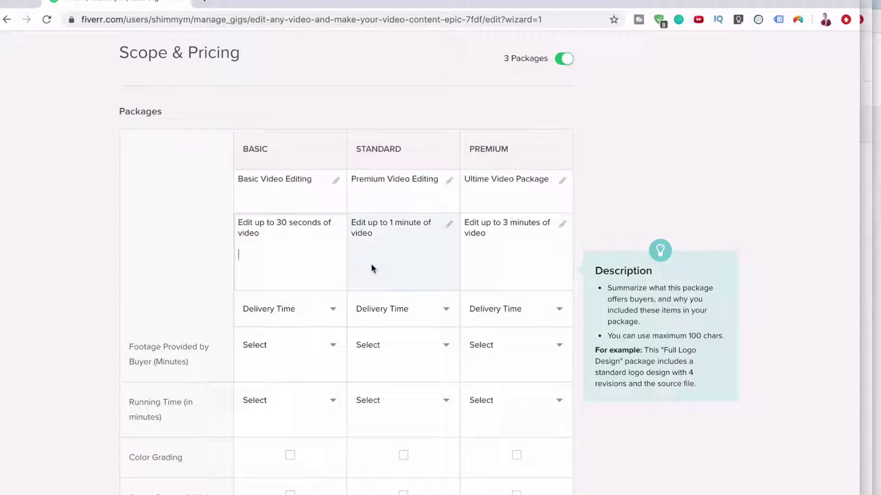
pyautogui.scroll(-1, 371, 268)
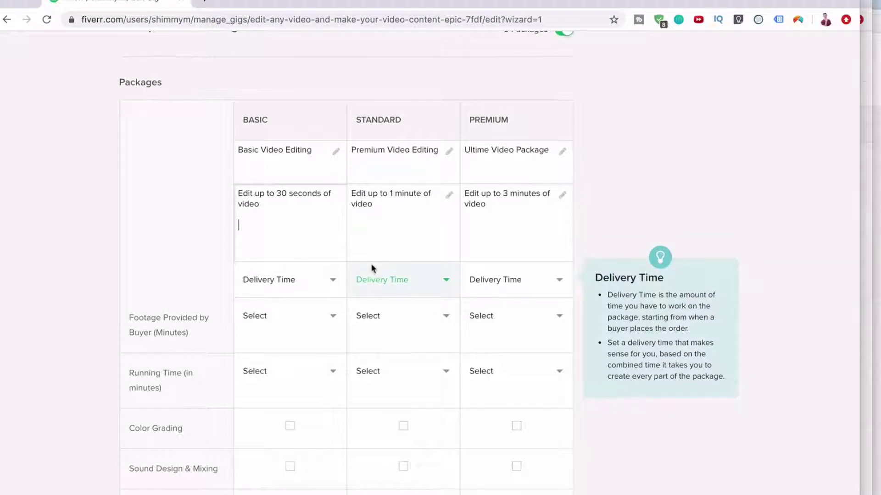
# Step: Set delivery times to 1 Day for Basic, 2 Days for Standard, 3 Days for Premium
pyautogui.scroll(-1, 367, 266)
pyautogui.click(333, 255)
pyautogui.click(298, 263)
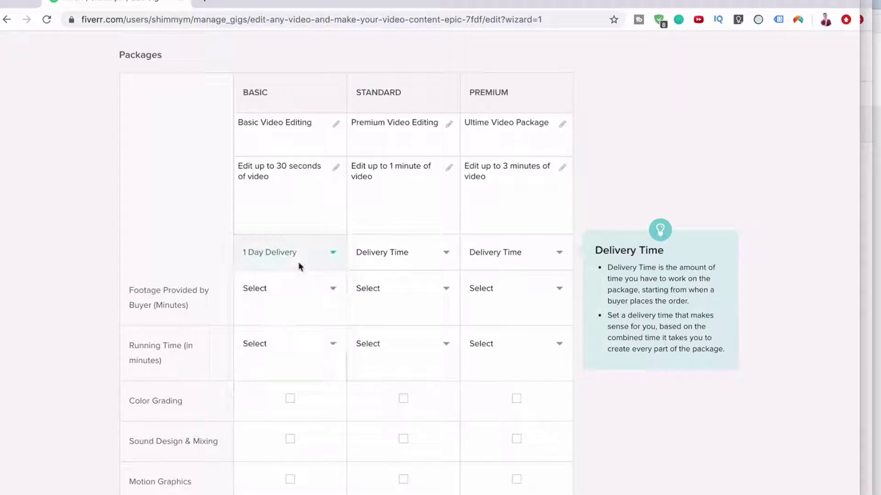
pyautogui.click(375, 261)
pyautogui.click(376, 289)
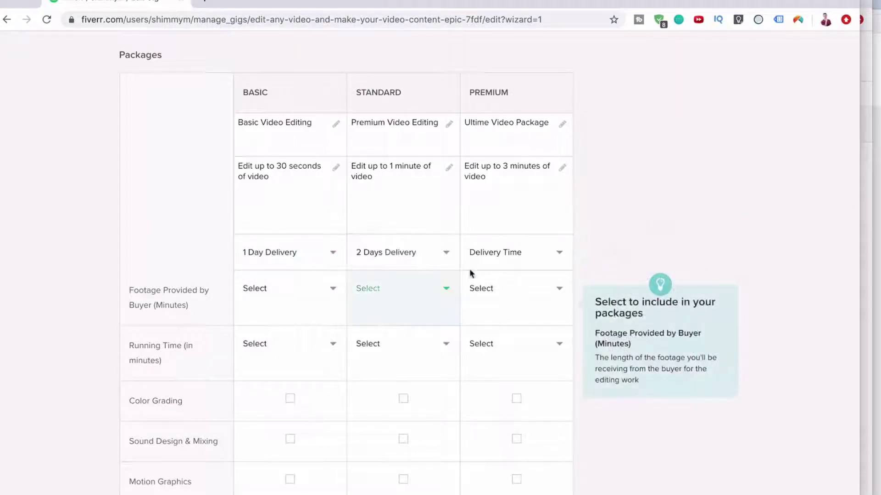
pyautogui.click(484, 265)
pyautogui.click(483, 309)
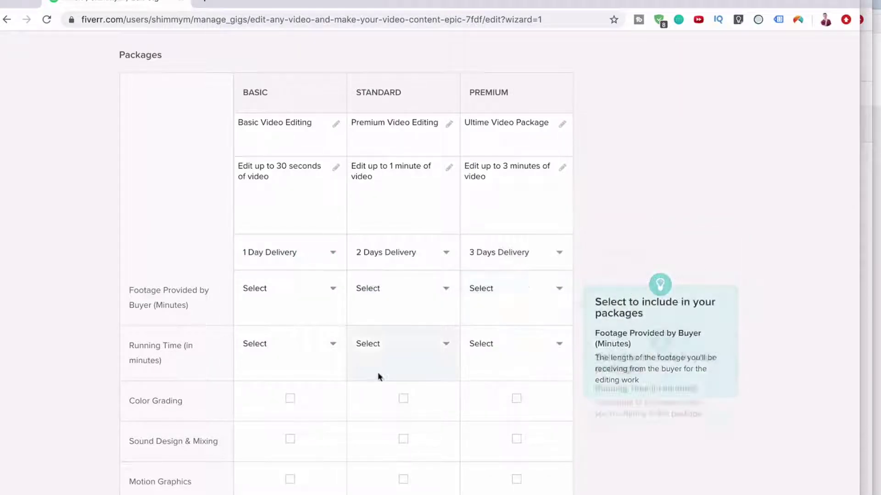
pyautogui.scroll(-1, 374, 376)
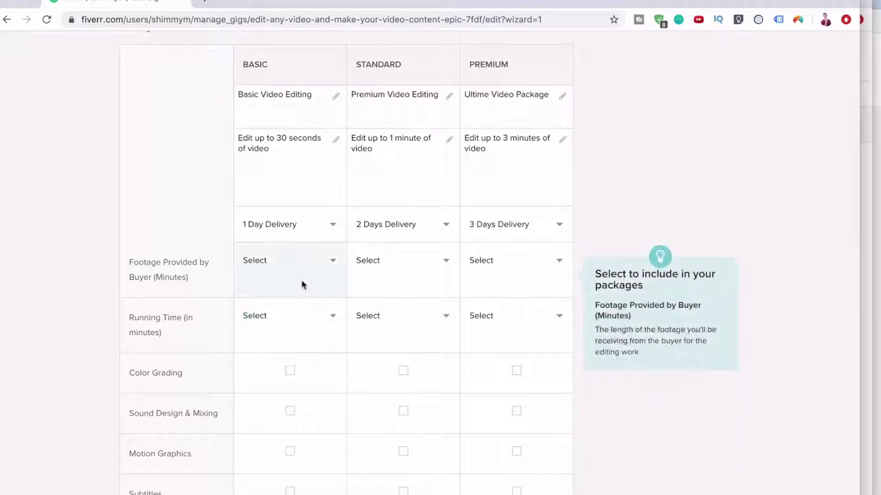
# Step: Browse the Basic footage length options, leaving the footage amount unselected
pyautogui.click(323, 274)
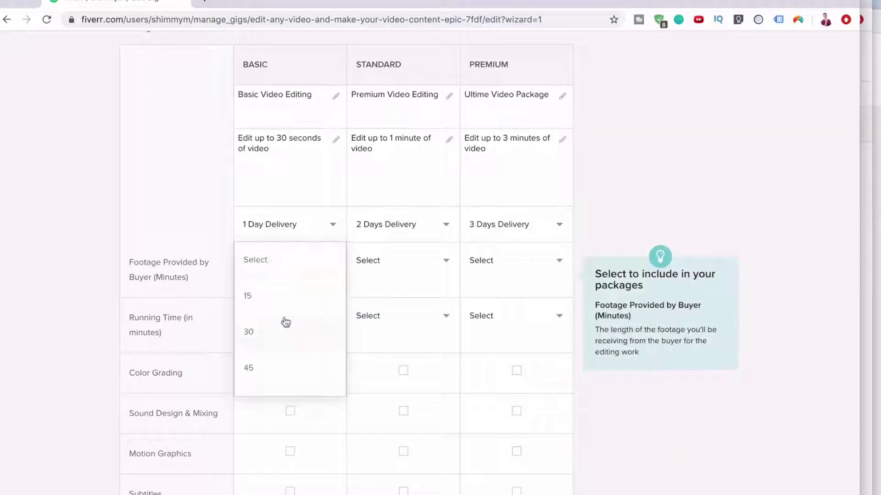
pyautogui.scroll(-1, 283, 321)
pyautogui.scroll(-3, 287, 302)
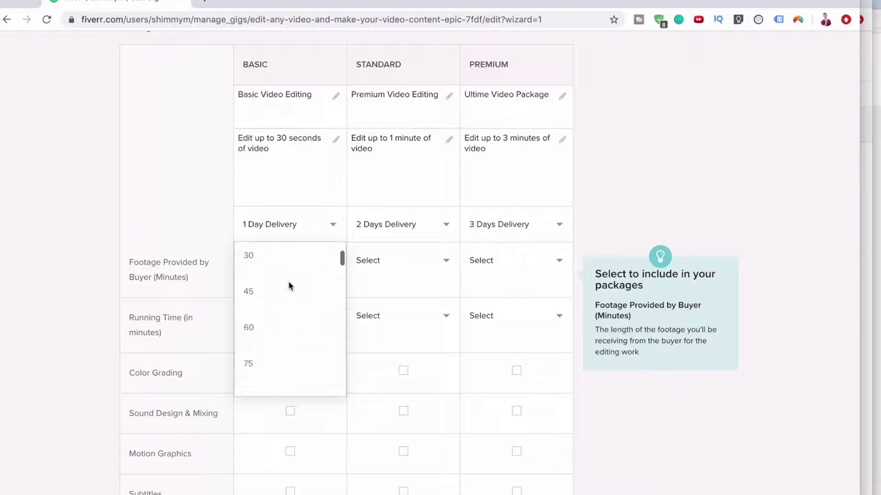
pyautogui.scroll(-20, 280, 307)
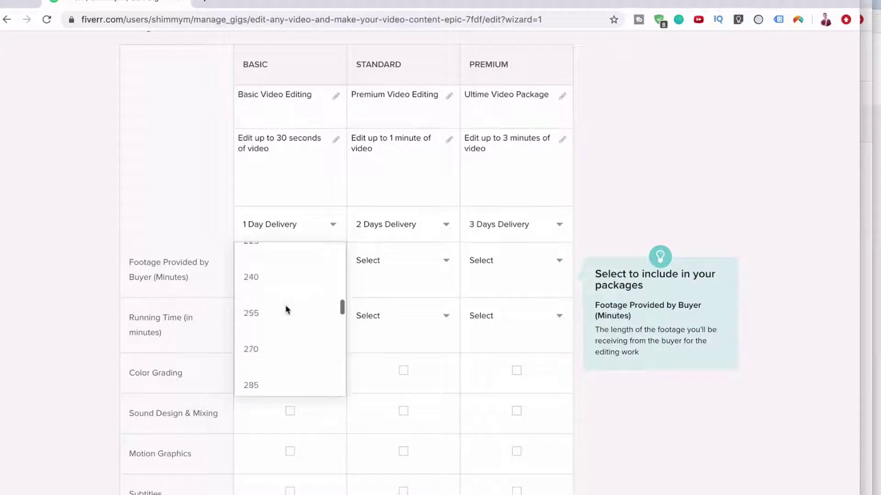
pyautogui.scroll(-4, 286, 308)
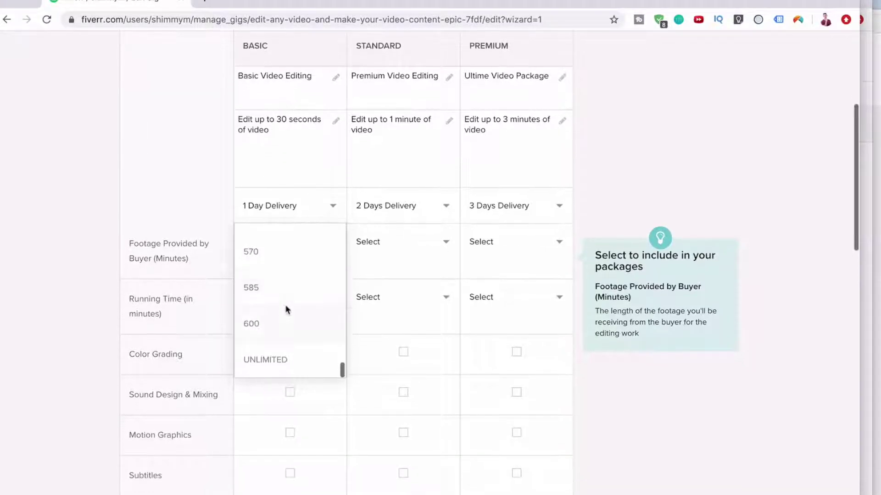
pyautogui.click(228, 266)
pyautogui.scroll(3, 227, 263)
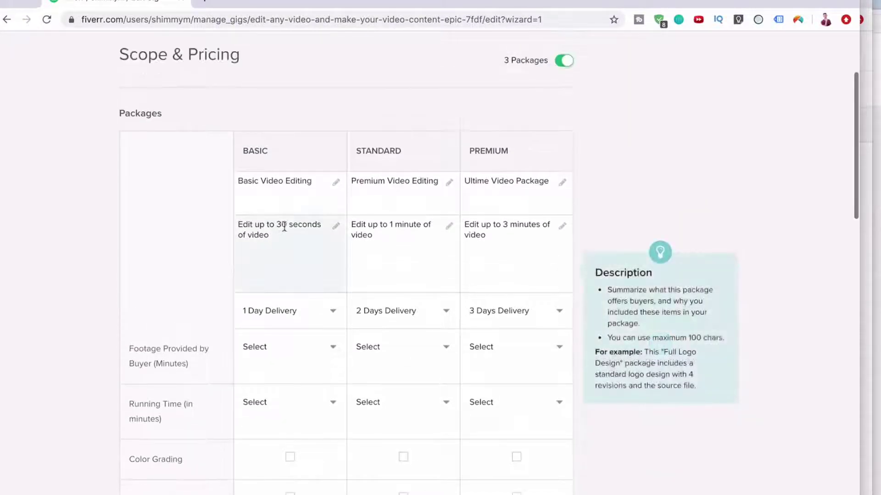
pyautogui.click(265, 348)
pyautogui.scroll(10, 270, 381)
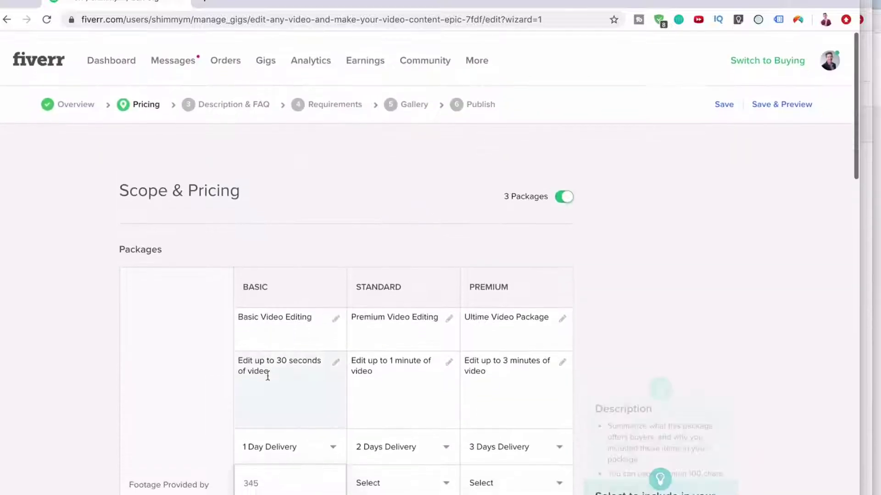
pyautogui.scroll(-3, 211, 393)
pyautogui.scroll(10, 243, 404)
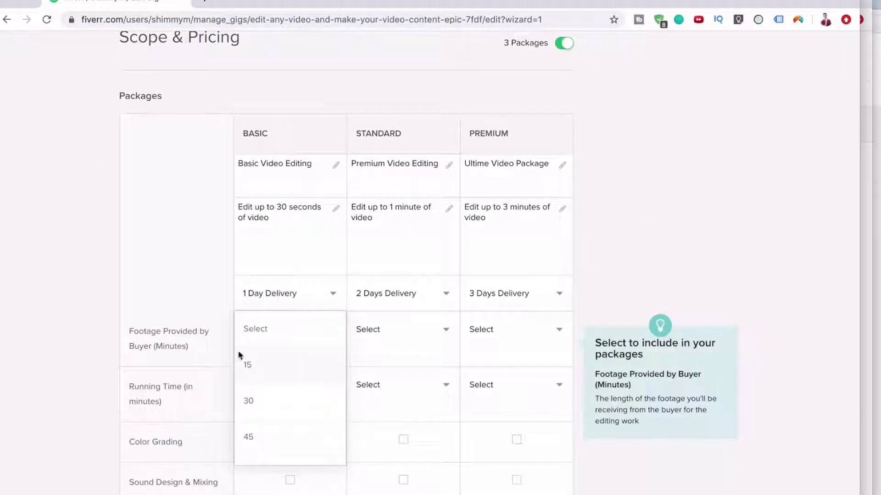
# Step: Set running time to 1 minute for Standard and 3 minutes for Premium, leaving Basic unset
pyautogui.click(247, 329)
pyautogui.scroll(-2, 294, 338)
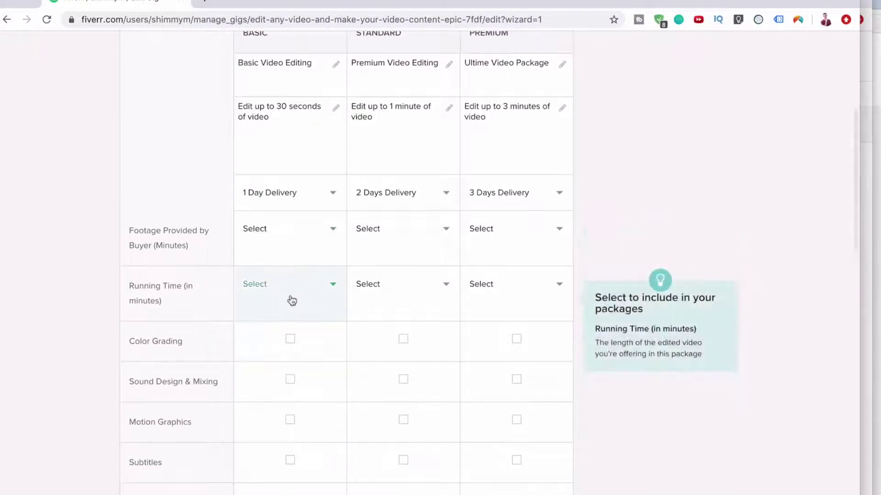
pyautogui.click(290, 301)
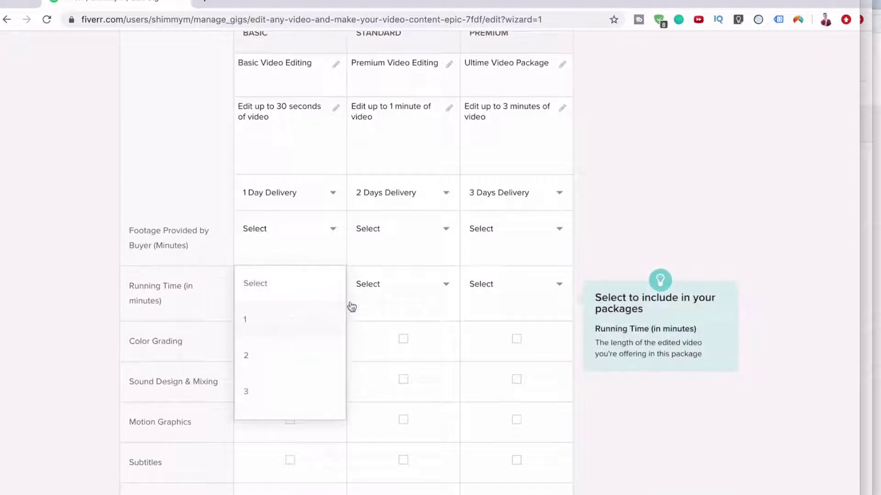
pyautogui.click(368, 304)
pyautogui.click(368, 304)
pyautogui.click(374, 323)
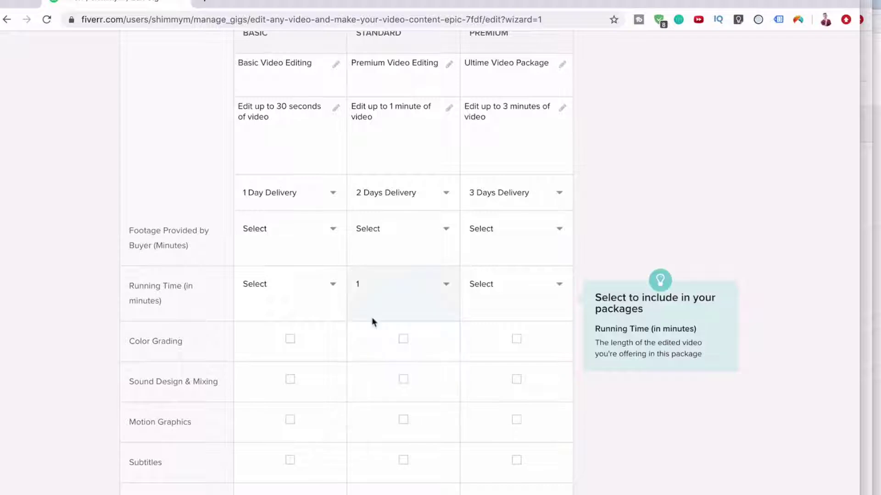
pyautogui.click(514, 295)
pyautogui.click(480, 381)
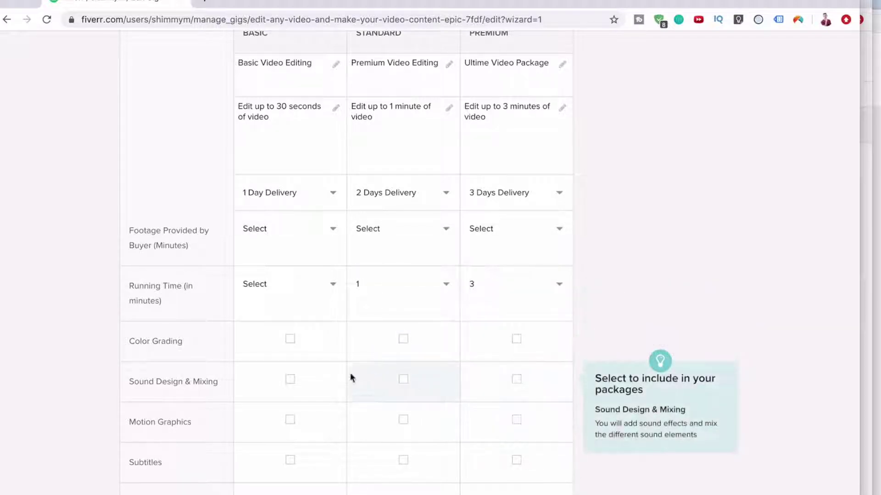
pyautogui.scroll(-1, 350, 377)
# Step: Include Color Grading in Standard and Premium, add Sound Design & Mixing to Premium, drop Motion Graphics
pyautogui.click(318, 314)
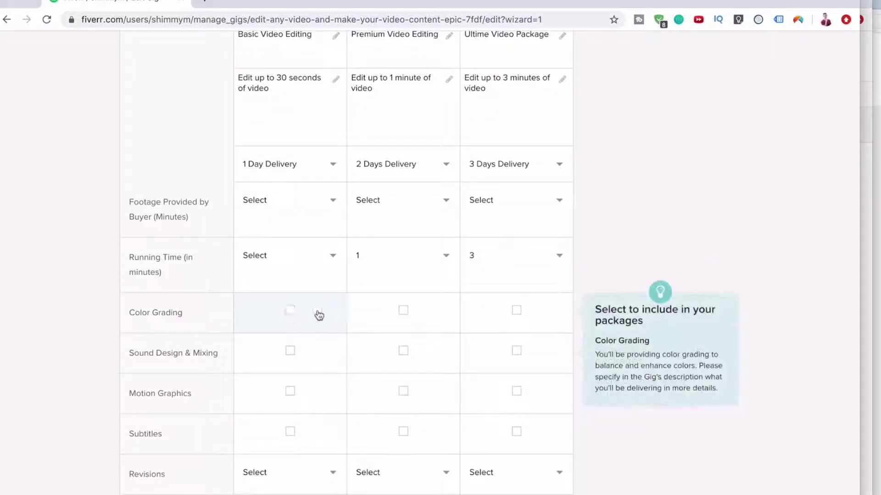
pyautogui.click(403, 315)
pyautogui.click(514, 316)
pyautogui.scroll(-1, 515, 319)
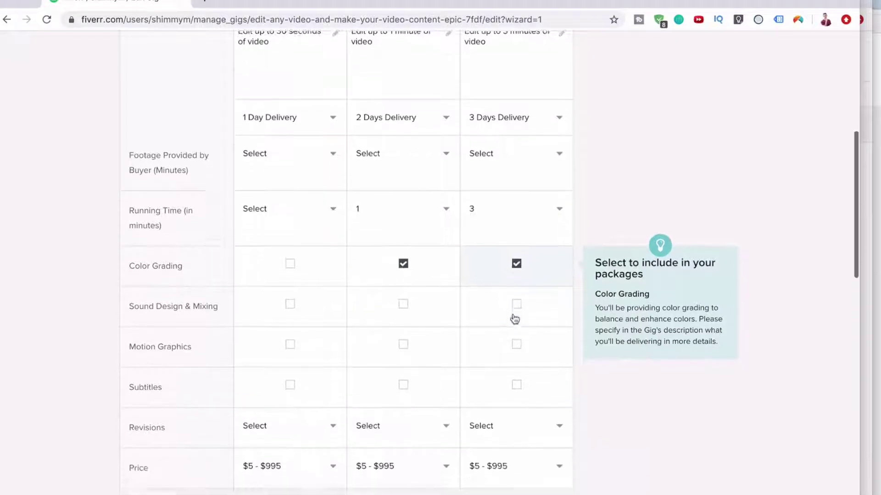
pyautogui.click(520, 317)
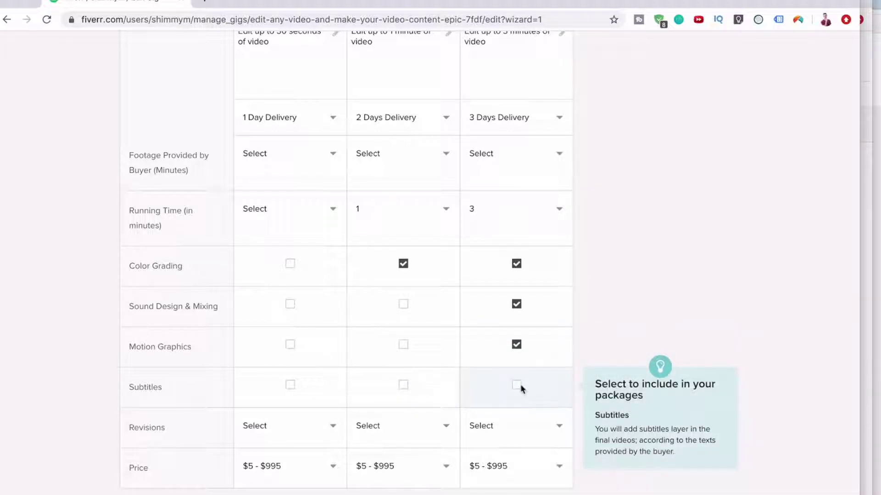
pyautogui.click(517, 345)
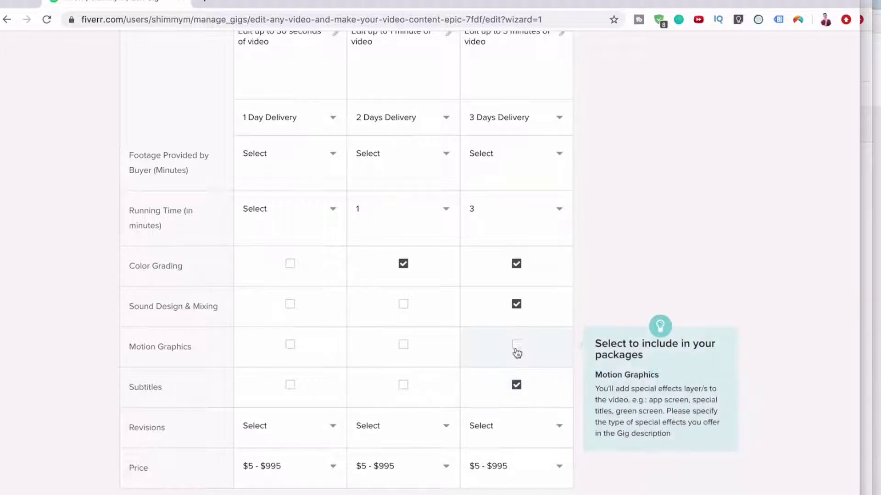
pyautogui.scroll(-2, 389, 471)
# Step: Set revisions to 0 for Basic and Standard and 1 for Premium
pyautogui.click(295, 340)
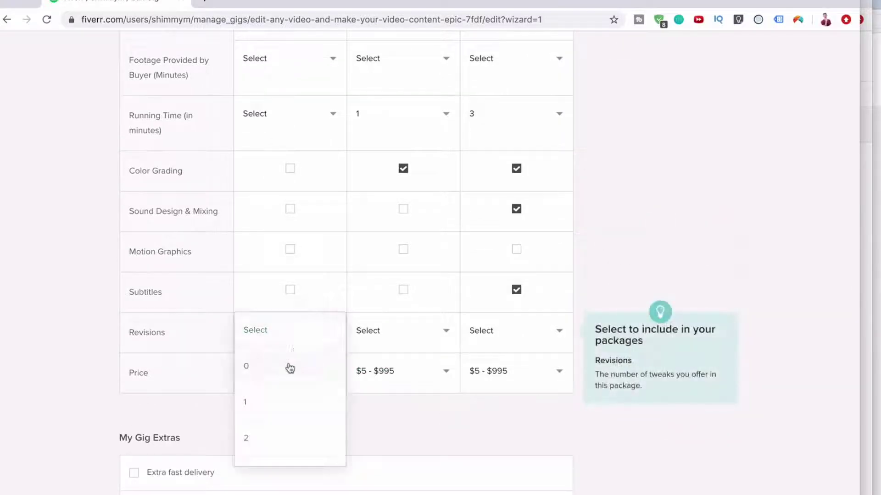
pyautogui.click(288, 367)
pyautogui.click(392, 338)
pyautogui.click(391, 382)
pyautogui.click(501, 331)
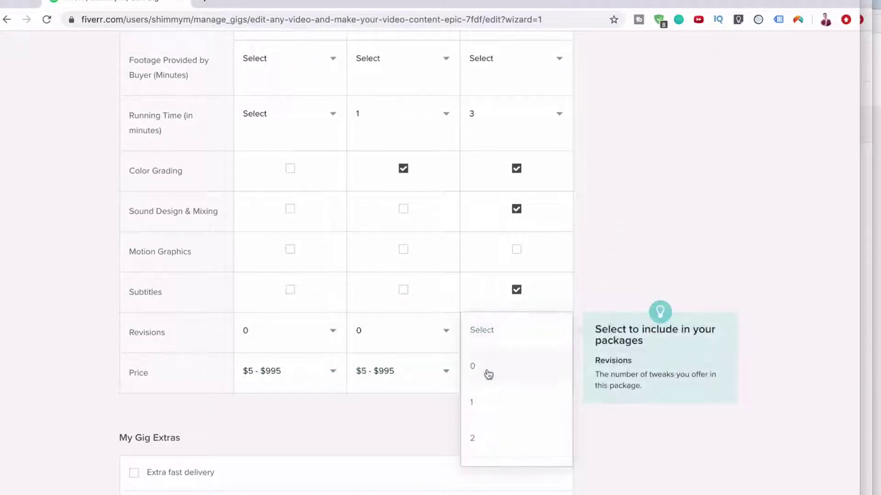
pyautogui.click(475, 401)
pyautogui.scroll(1, 477, 399)
pyautogui.scroll(-2, 478, 401)
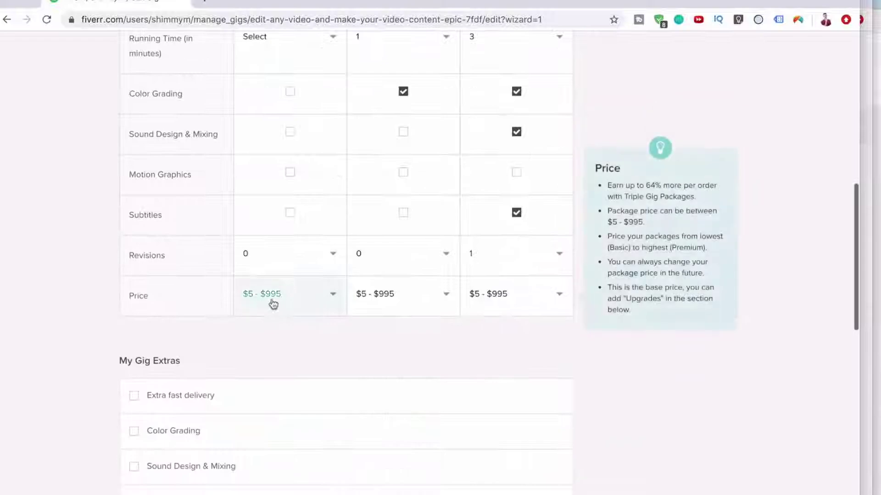
# Step: Price the Basic, Standard and Premium packages at $25, $70 and $150
pyautogui.click(272, 303)
pyautogui.scroll(-2, 257, 411)
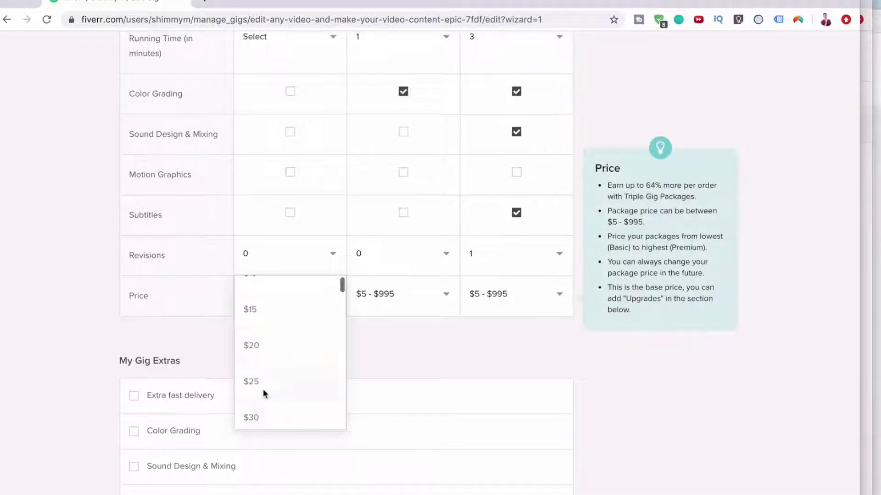
pyautogui.click(263, 386)
pyautogui.click(400, 293)
pyautogui.scroll(-8, 386, 397)
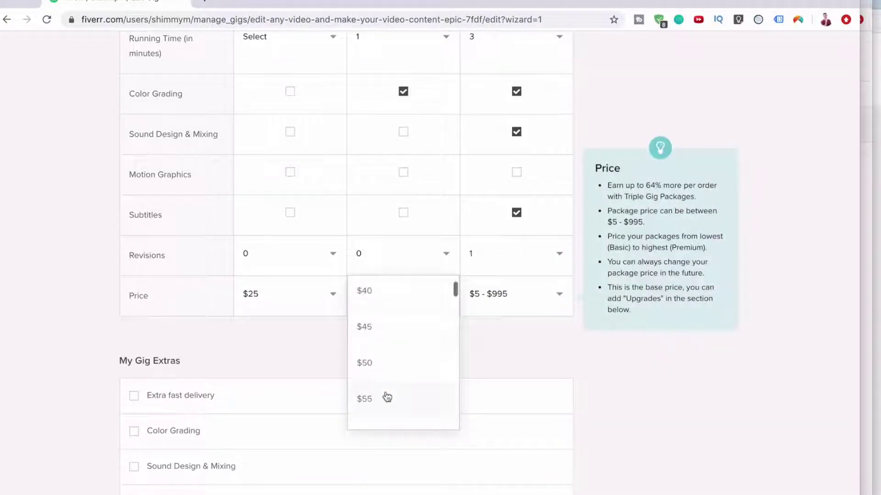
pyautogui.scroll(1, 388, 381)
pyautogui.click(389, 362)
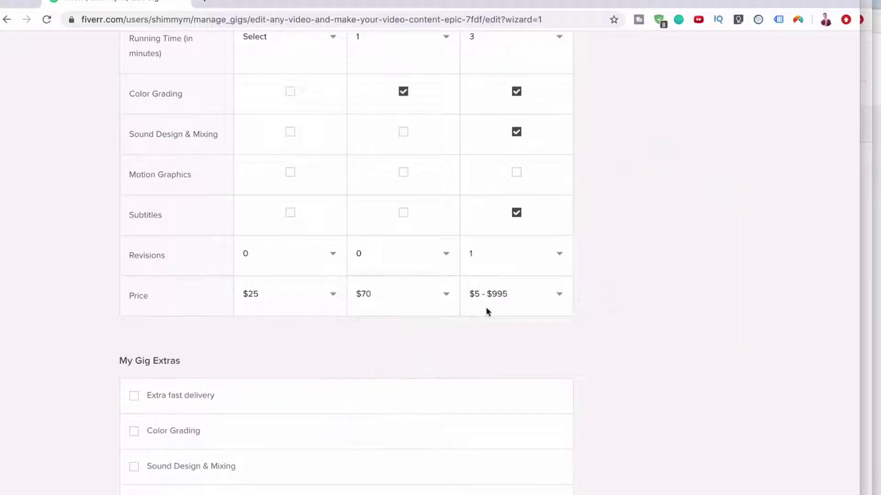
pyautogui.click(486, 307)
pyautogui.scroll(-4, 489, 389)
pyautogui.scroll(-14, 489, 389)
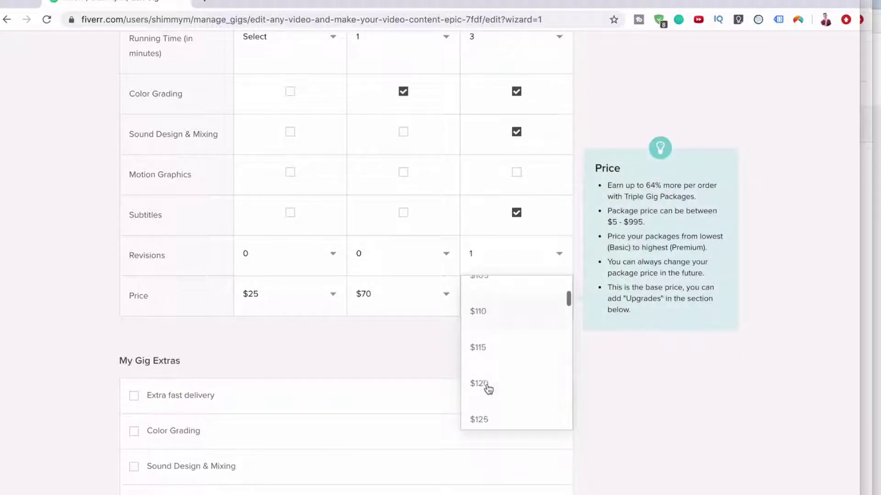
pyautogui.click(488, 389)
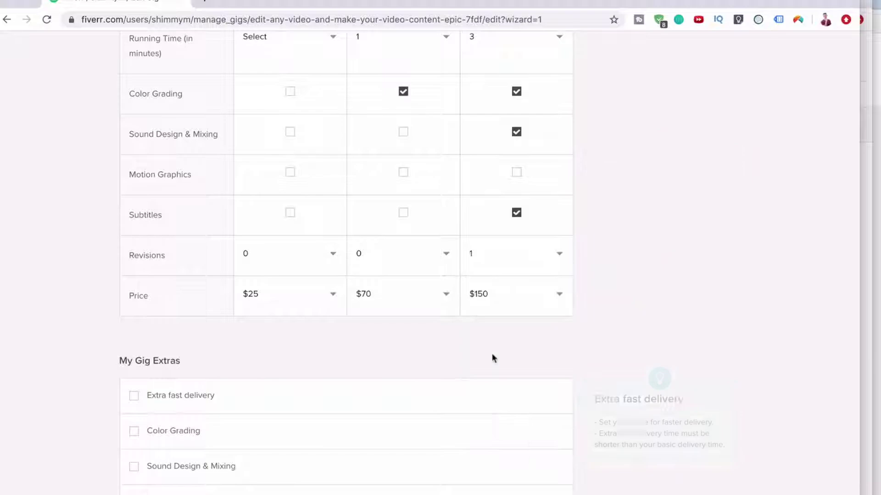
pyautogui.scroll(15, 492, 353)
pyautogui.scroll(-1, 492, 353)
# Step: Add the line 'Professionally edit using Premiere Pro' to the Premium description
pyautogui.click(492, 354)
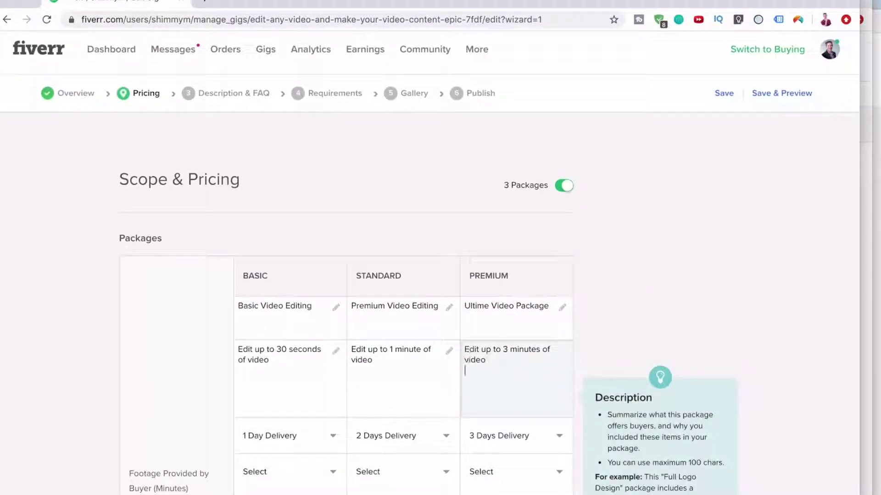
pyautogui.write('Professionally edit using P')
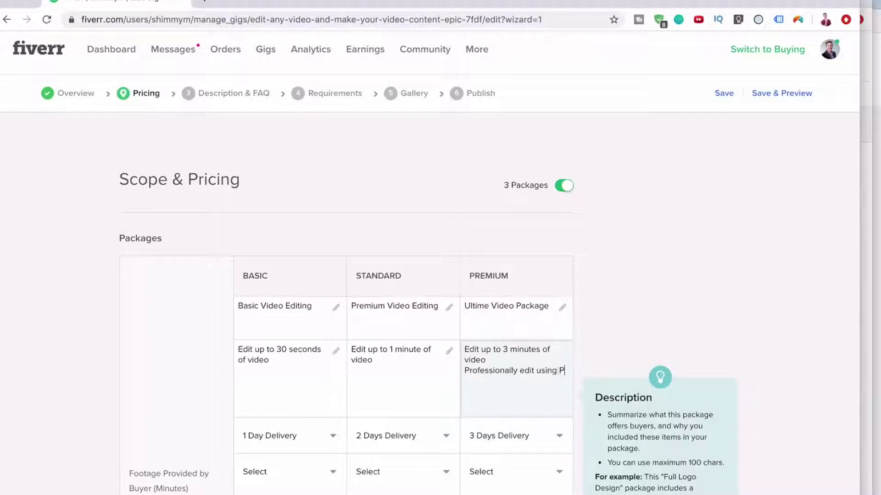
pyautogui.write('RE')
pyautogui.press('BackSpace')
pyautogui.press('BackSpace')
pyautogui.write('re')
# Step: Check the spelling with a Google search for 'premiere pro' in a new tab, then return to Fiverr
pyautogui.click(393, 390)
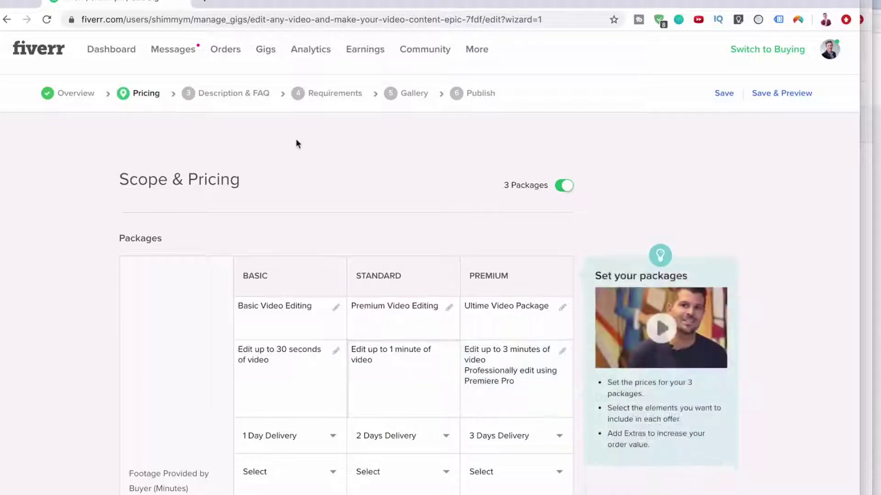
pyautogui.click(205, 1)
pyautogui.write('premiere pro')
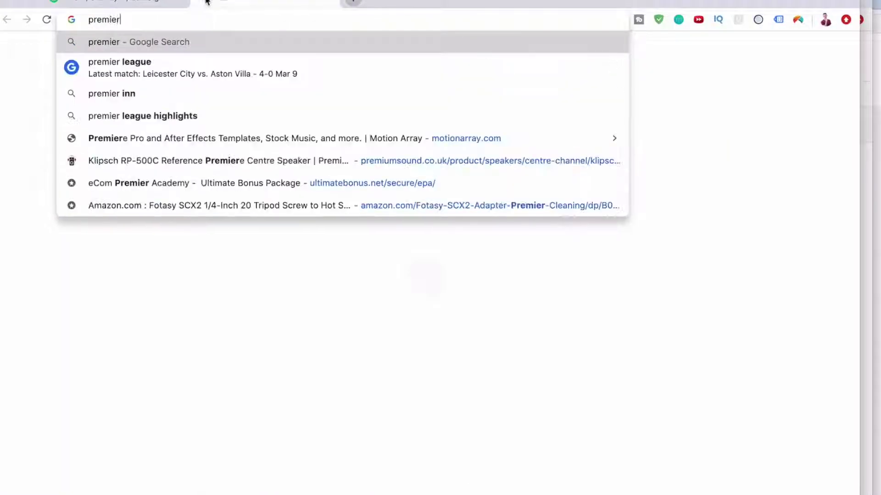
pyautogui.press('Return')
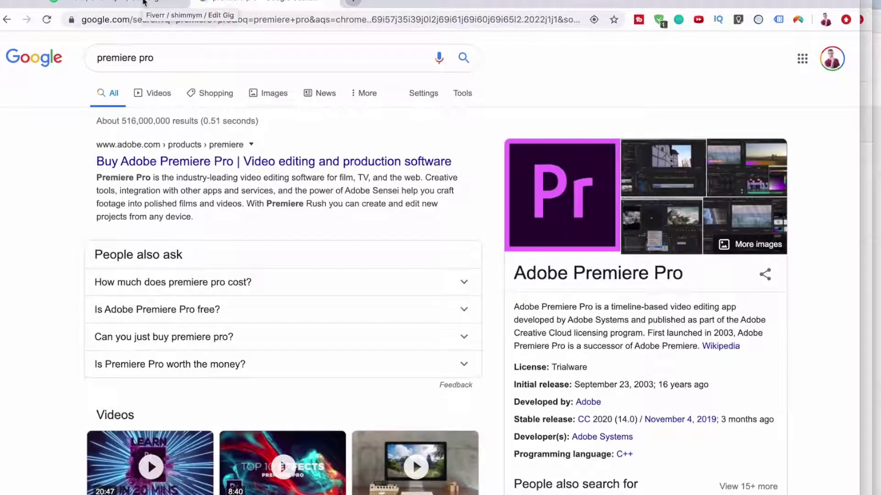
pyautogui.click(143, 3)
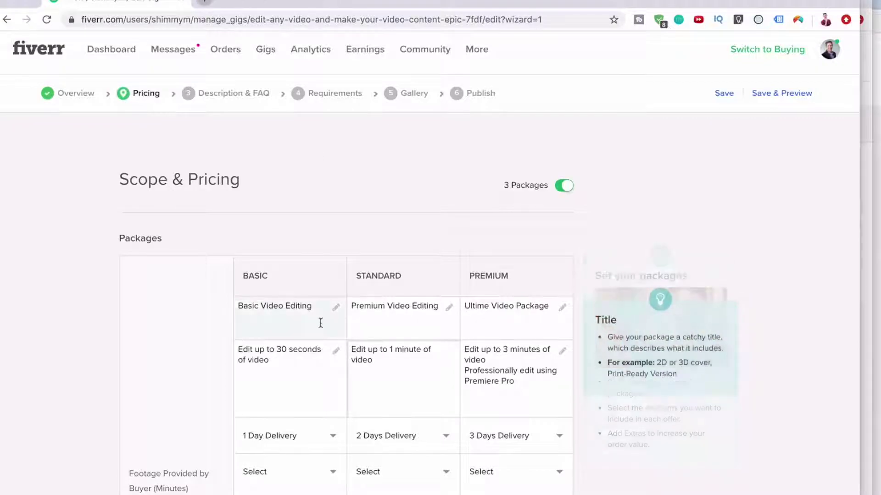
# Step: Add the line 'Professionally edit with Final cut pro' to the Standard description
pyautogui.scroll(-2, 360, 307)
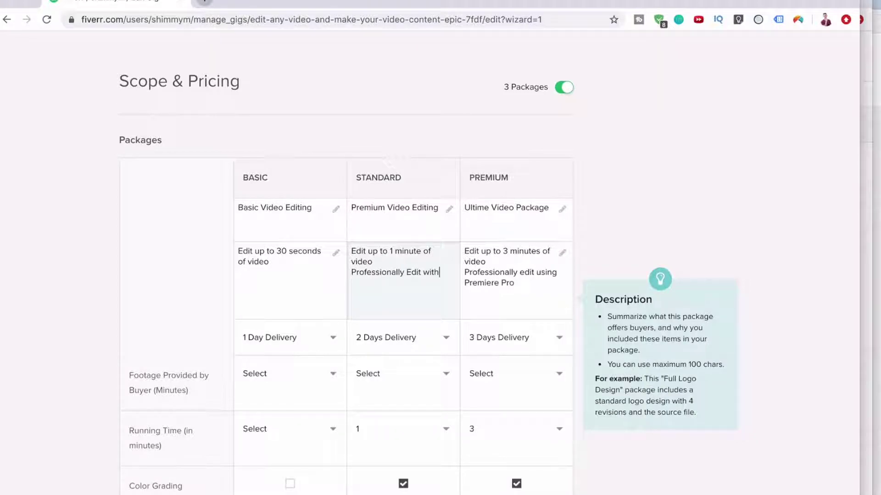
pyautogui.doubleClick(413, 274)
pyautogui.write('edit')
pyautogui.click(437, 284)
pyautogui.write('Final cut pro')
pyautogui.click(522, 277)
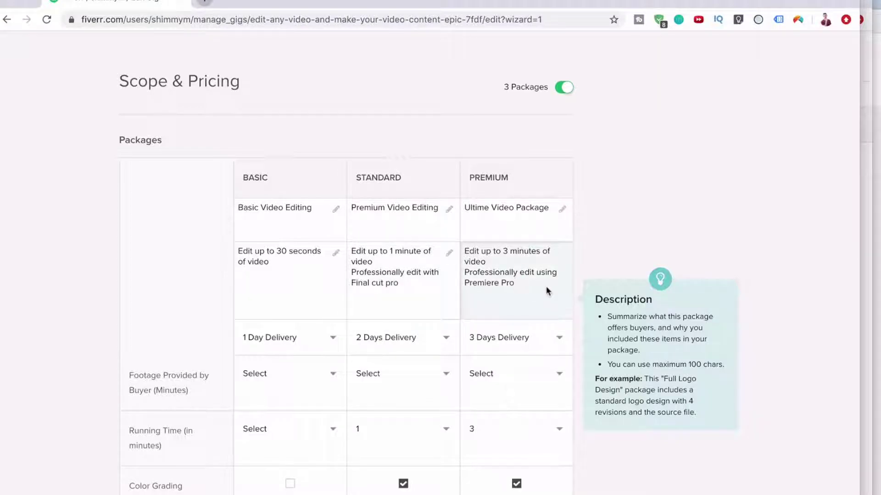
# Step: Enable Extra fast delivery with 1-day delivery for Basic, Standard and Premium
pyautogui.scroll(-10, 546, 287)
pyautogui.scroll(-5, 546, 291)
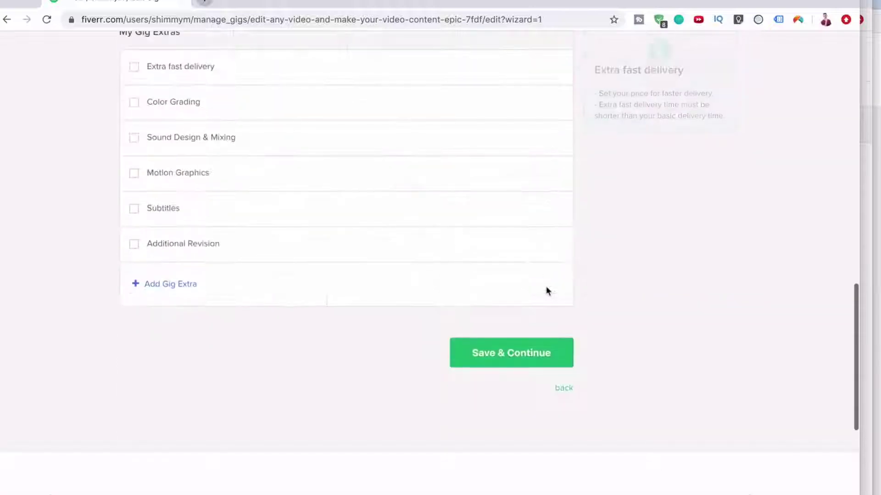
pyautogui.scroll(2, 157, 108)
pyautogui.click(134, 148)
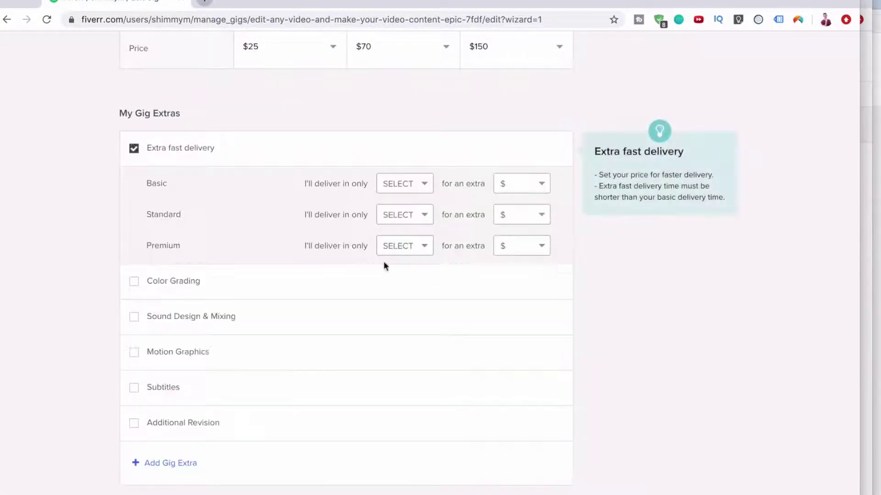
pyautogui.click(415, 194)
pyautogui.click(409, 217)
pyautogui.click(409, 220)
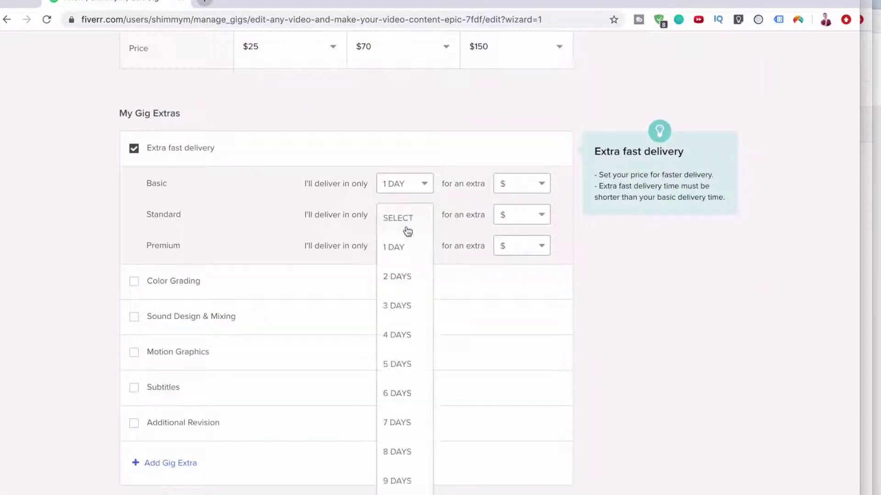
pyautogui.click(403, 247)
pyautogui.click(404, 247)
pyautogui.click(399, 278)
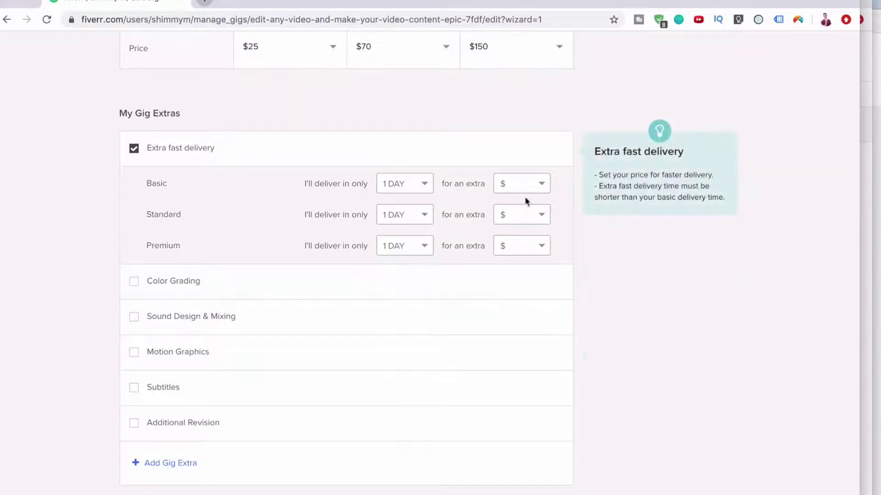
# Step: Set fast delivery surcharges to $5 Basic, $15 Standard and $30 Premium
pyautogui.click(525, 189)
pyautogui.click(513, 251)
pyautogui.click(526, 222)
pyautogui.scroll(-2, 507, 277)
pyautogui.click(507, 277)
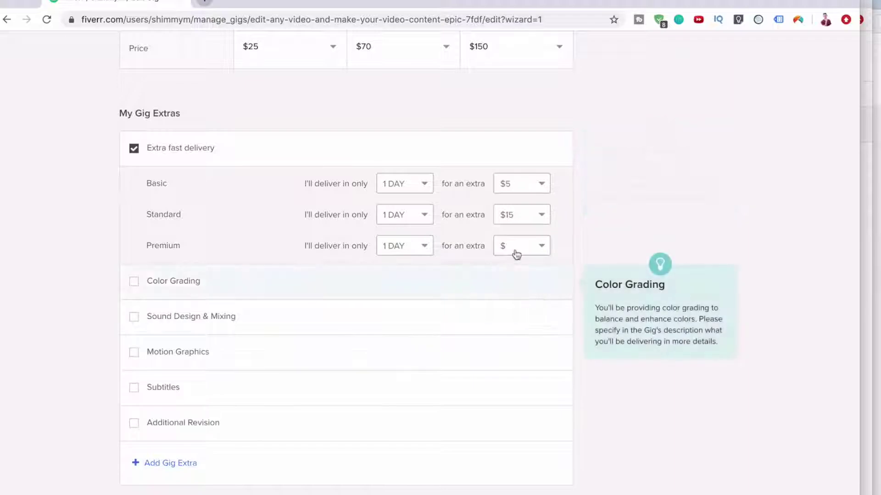
pyautogui.click(515, 250)
pyautogui.scroll(-3, 510, 295)
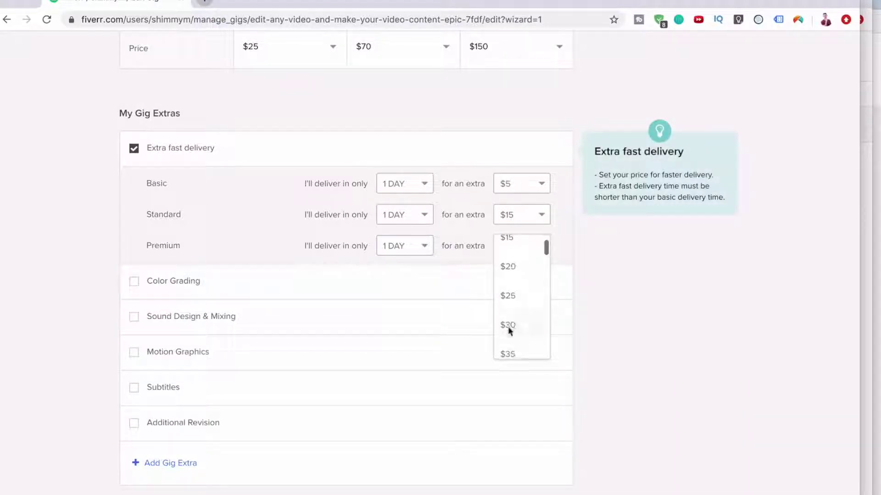
pyautogui.click(508, 328)
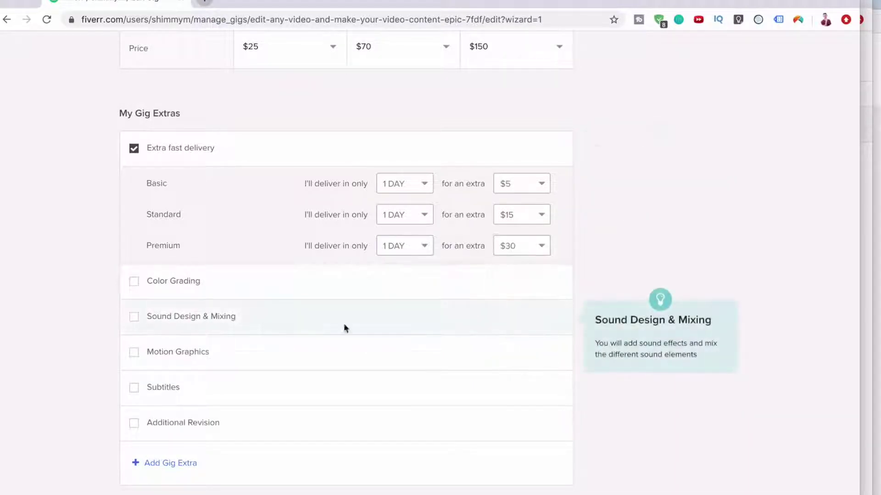
# Step: Add a Color Grading extra priced at $15 with 1 additional day
pyautogui.click(134, 283)
pyautogui.click(404, 291)
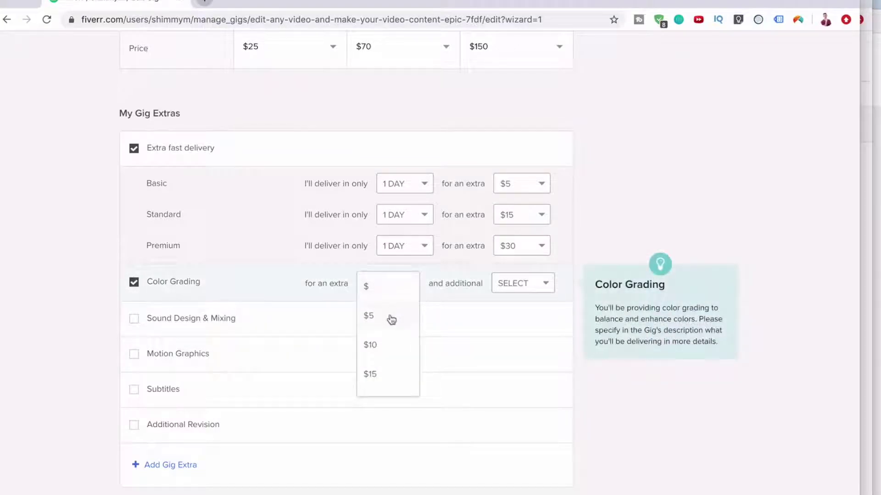
pyautogui.click(370, 374)
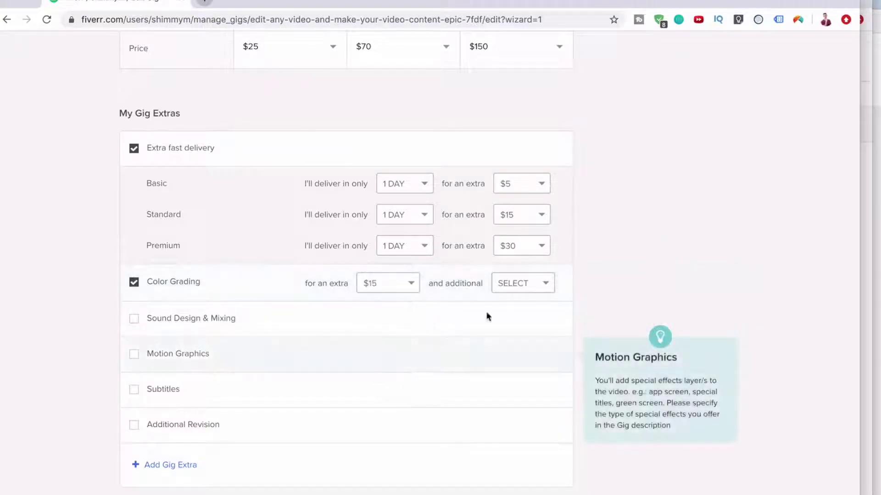
pyautogui.click(538, 287)
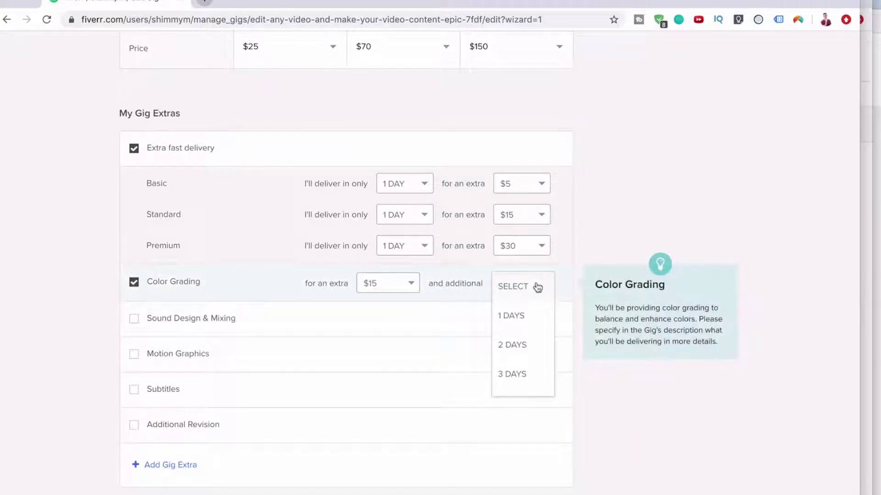
pyautogui.click(517, 328)
# Step: Add a Subtitles extra priced at $45 with 2 additional days
pyautogui.scroll(8, 516, 325)
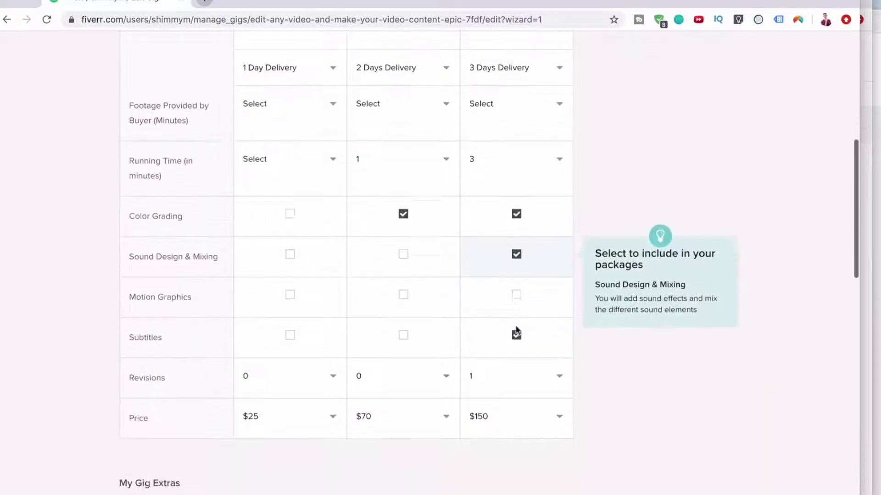
pyautogui.scroll(4, 313, 314)
pyautogui.scroll(-15, 312, 314)
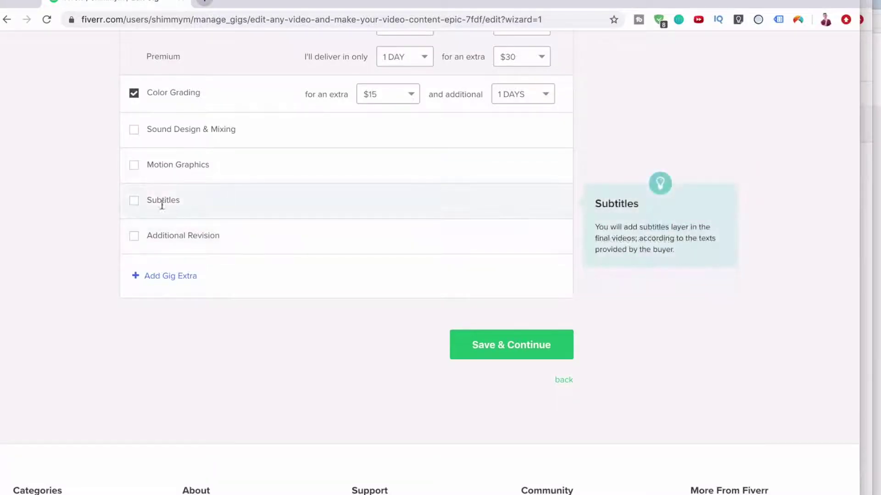
pyautogui.click(133, 201)
pyautogui.click(385, 206)
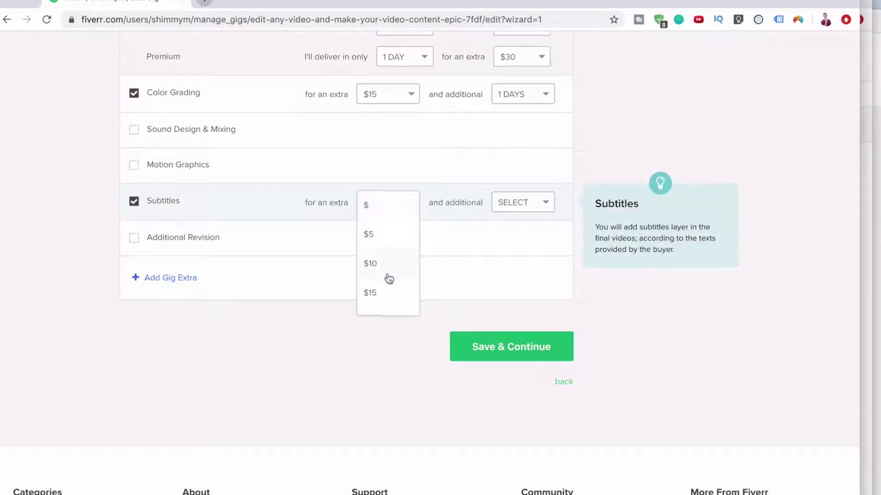
pyautogui.scroll(-5, 389, 278)
pyautogui.scroll(2, 389, 278)
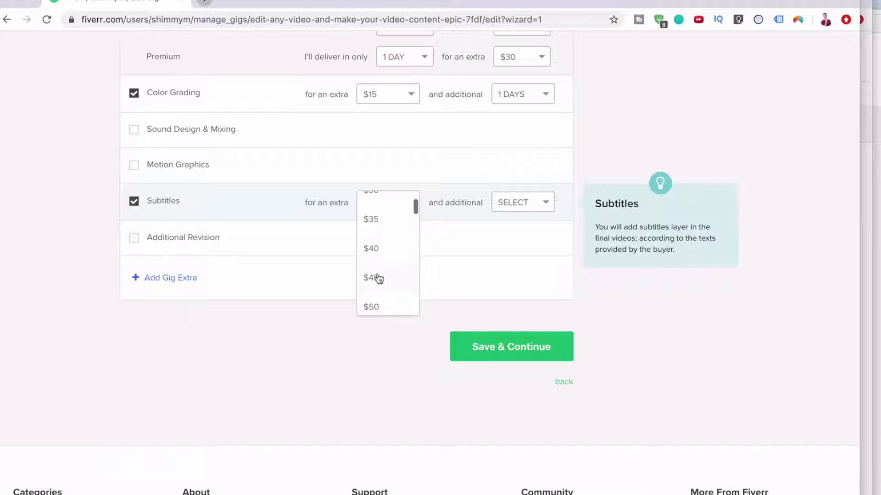
pyautogui.click(378, 278)
pyautogui.click(522, 205)
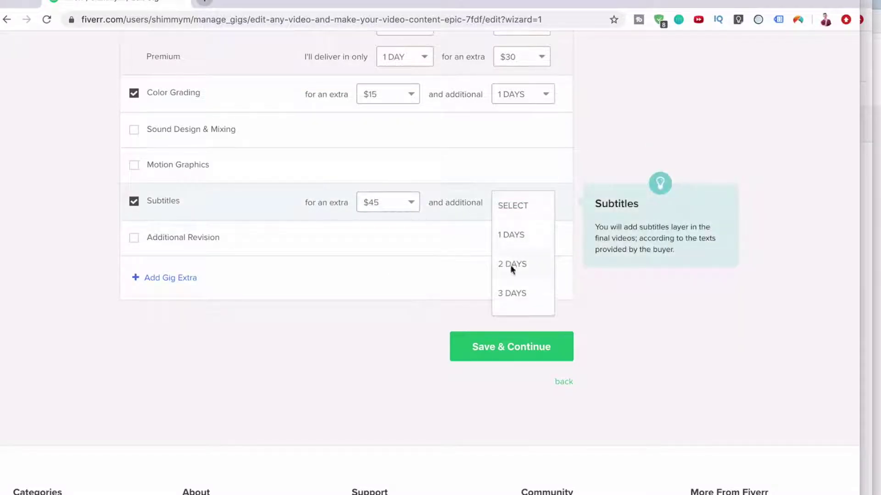
pyautogui.click(513, 266)
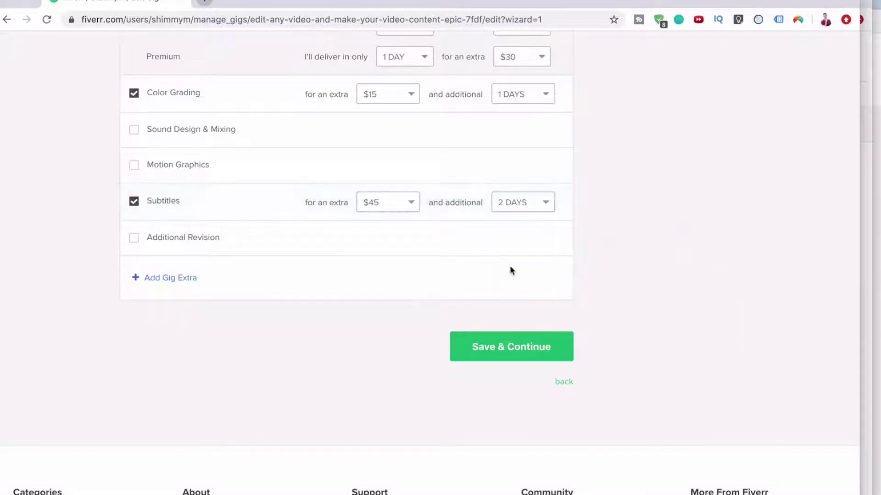
# Step: Save the pricing, which flags a delivery-time error on the packages
pyautogui.click(477, 347)
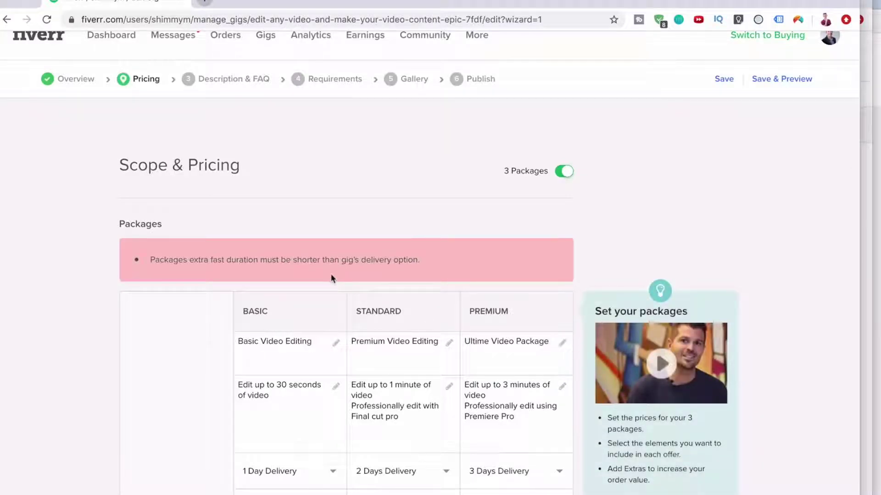
pyautogui.scroll(-6, 327, 273)
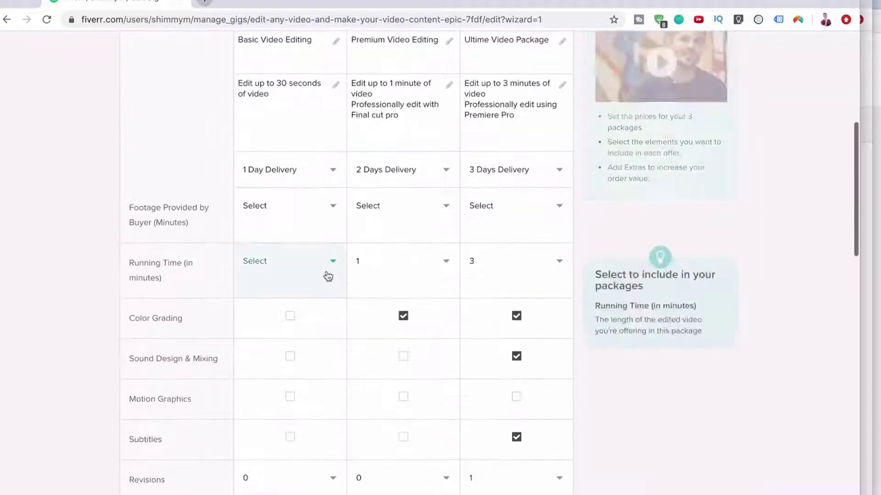
pyautogui.scroll(-8, 382, 309)
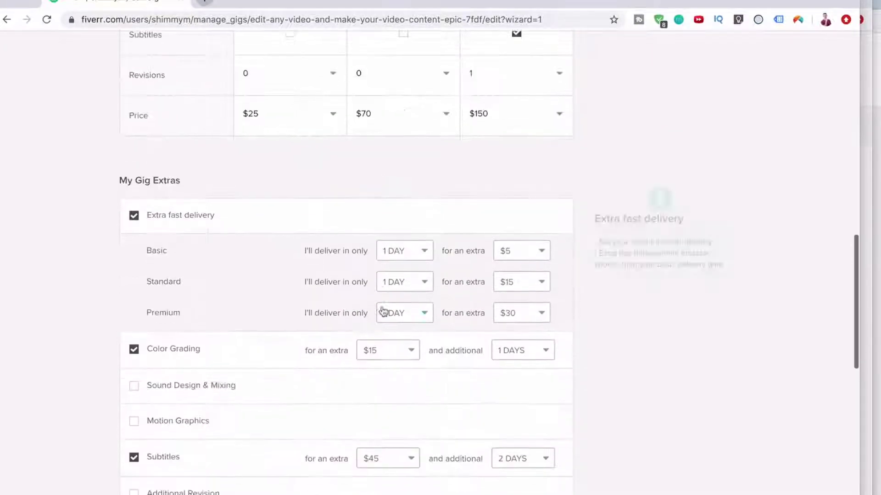
pyautogui.scroll(7, 409, 261)
pyautogui.scroll(3, 409, 261)
# Step: Set Basic, Standard and Premium delivery times to 2, 3 and 4 days
pyautogui.click(315, 261)
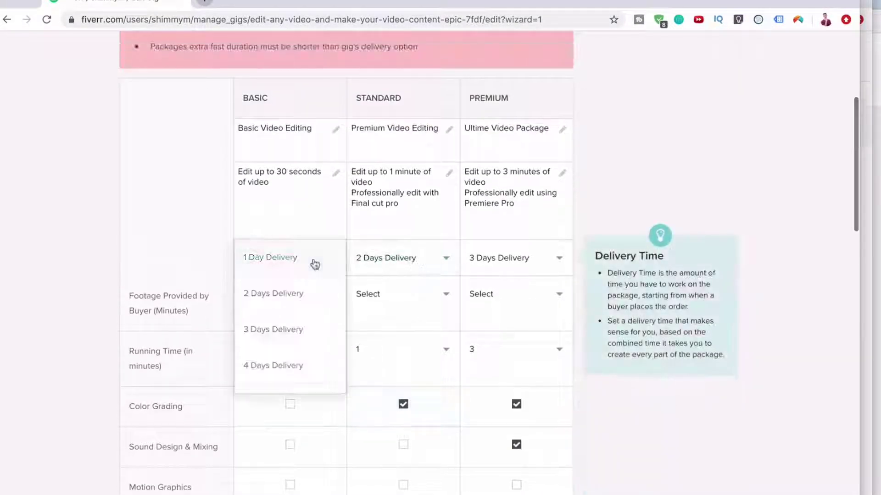
pyautogui.click(307, 292)
pyautogui.click(379, 272)
pyautogui.click(393, 278)
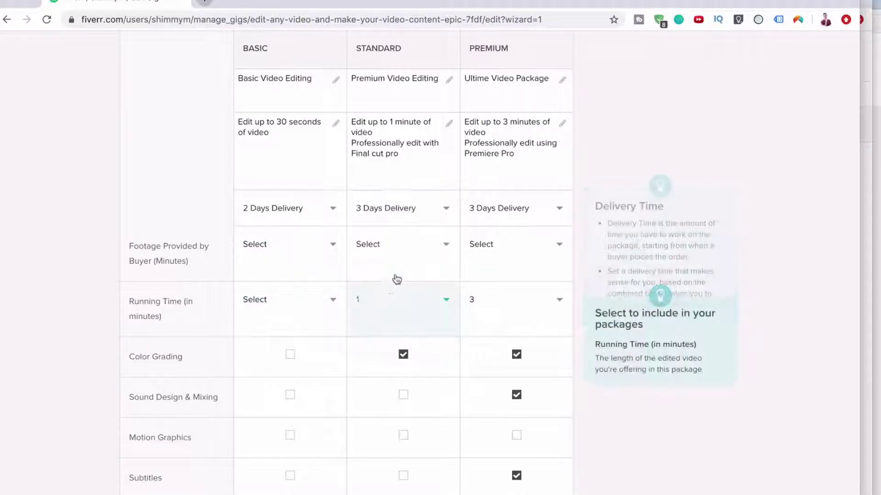
pyautogui.click(505, 206)
pyautogui.click(489, 320)
pyautogui.scroll(-10, 487, 320)
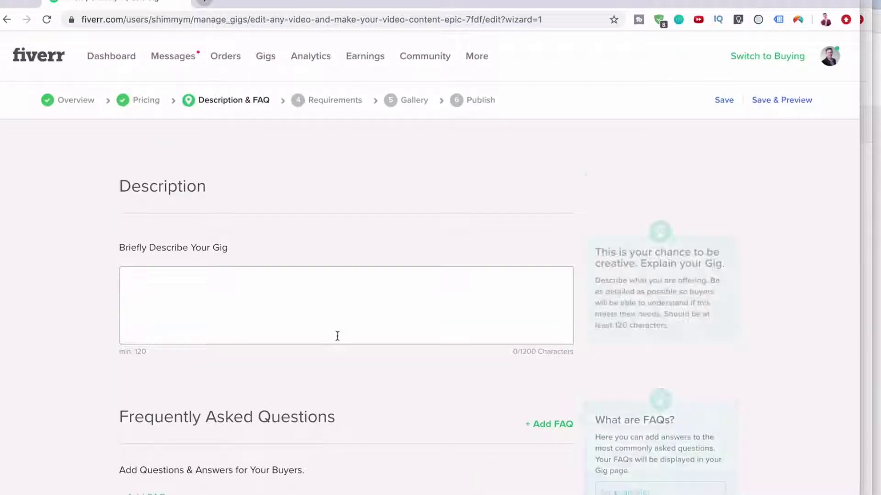
# Step: Write a bold opening line asking buyers to message before ordering to discuss requirements
pyautogui.click(337, 337)
pyautogui.scroll(-1, 337, 340)
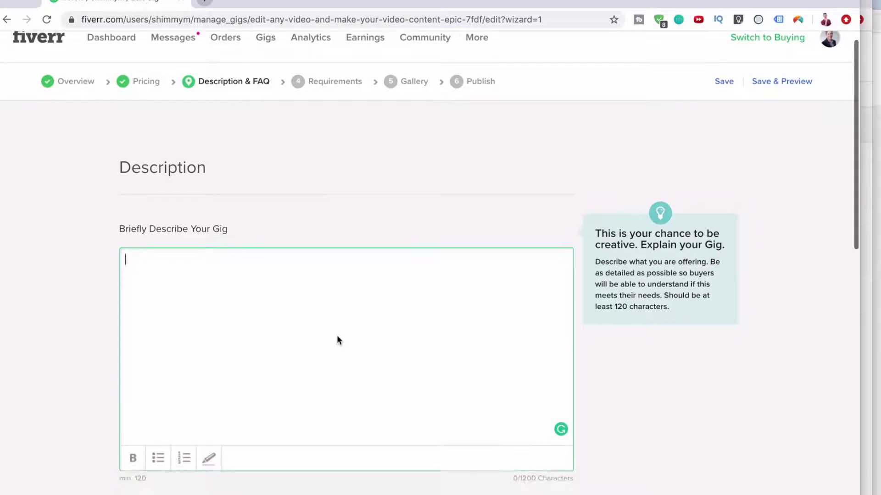
pyautogui.scroll(-8, 337, 340)
pyautogui.scroll(9, 337, 341)
pyautogui.scroll(-3, 338, 341)
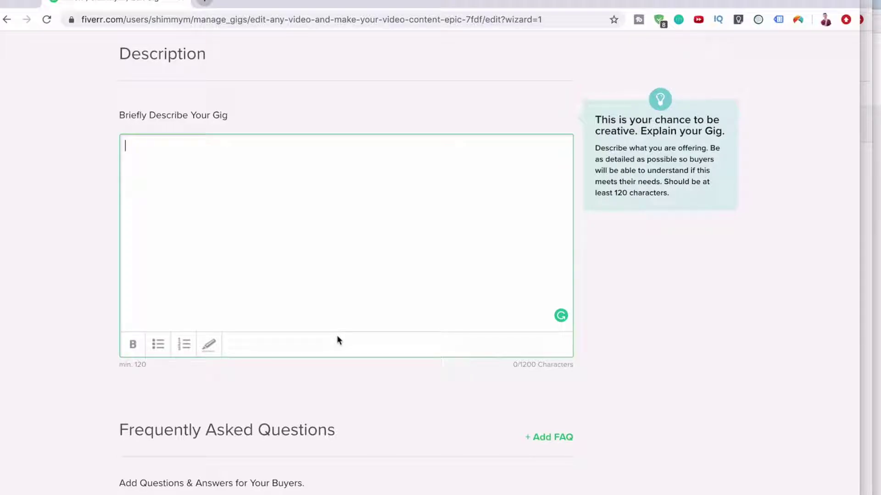
pyautogui.write('**Please message me you')
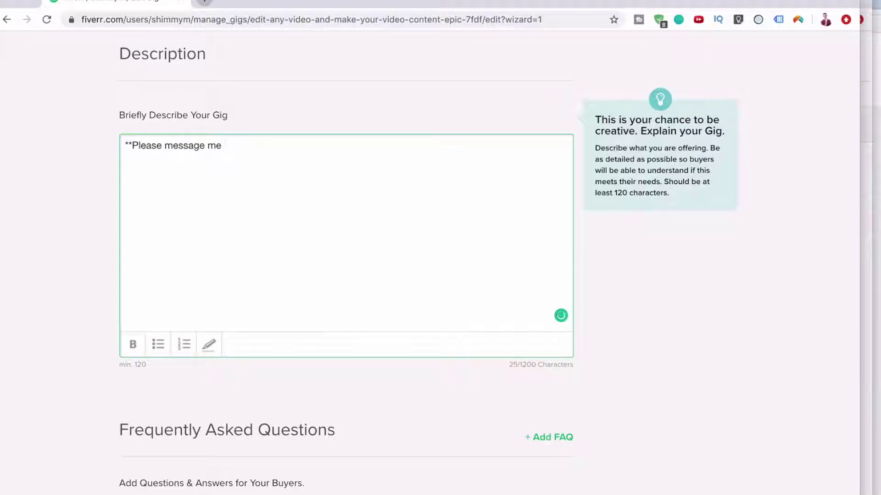
pyautogui.write('fore ordering so we ')
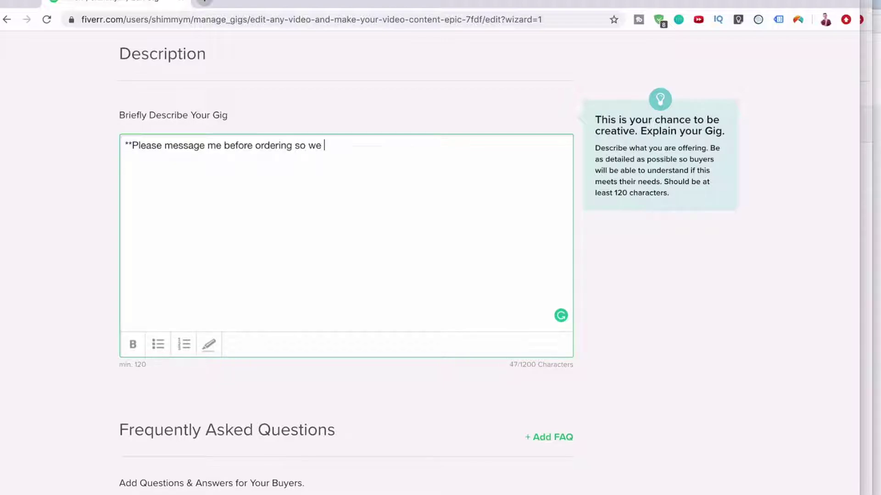
pyautogui.write('can go over exactly what yo')
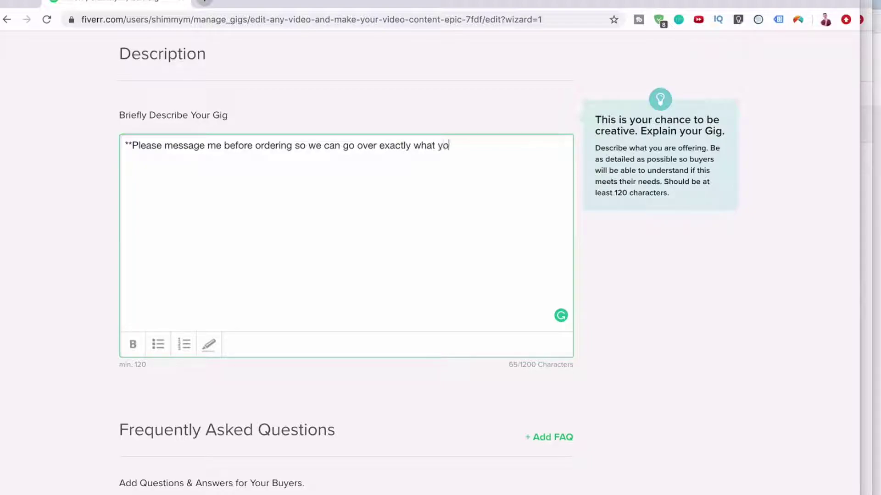
pyautogui.write('u ne')
pyautogui.press('BackSpace')
pyautogui.press('BackSpace')
pyautogui.write('our requirement')
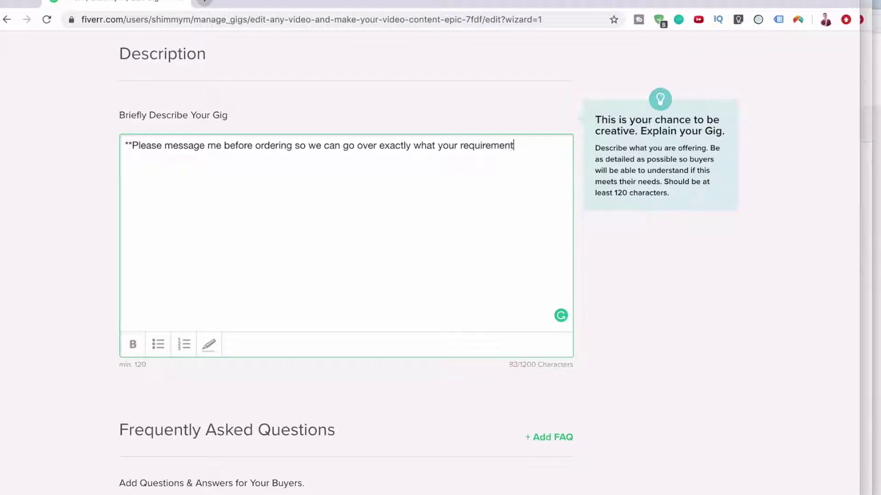
pyautogui.write('s would be**')
pyautogui.press('Return')
# Step: Add a paragraph on being proficient in video editing with 5+ years of Premiere Pro
pyautogui.write('I am v')
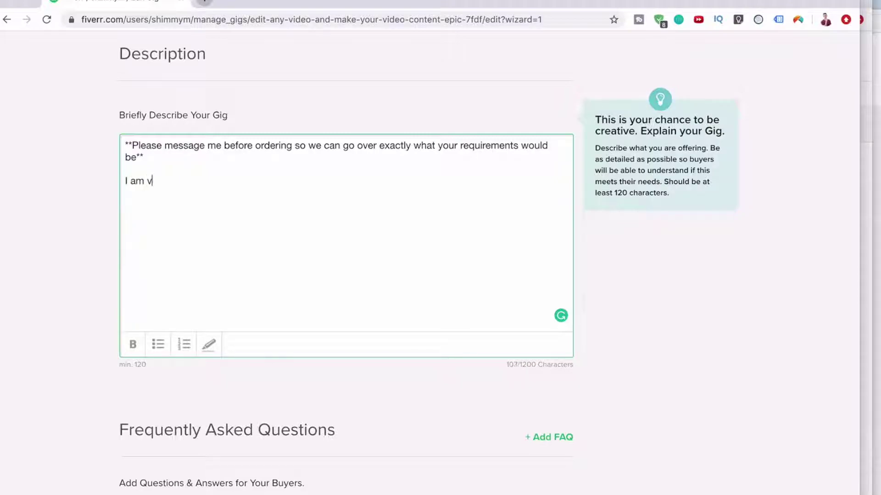
pyautogui.write('eryu prof')
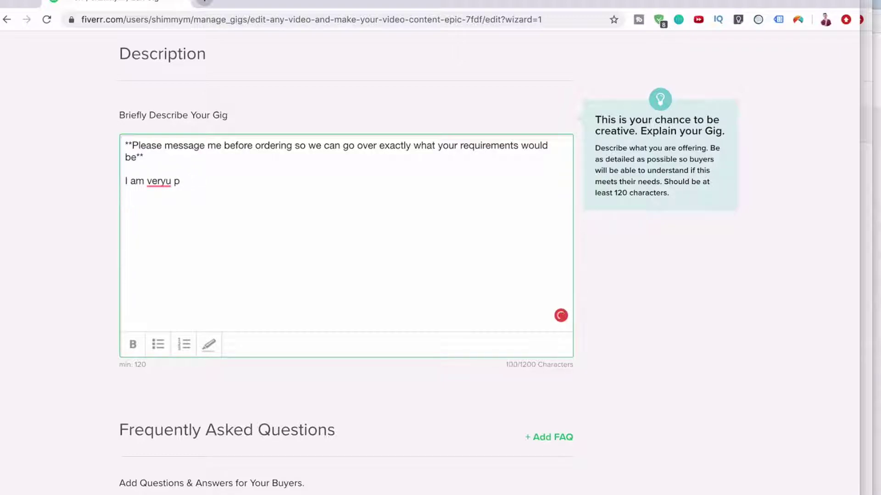
pyautogui.press('BackSpace')
pyautogui.press('BackSpace')
pyautogui.press('BackSpace')
pyautogui.write('proficiant')
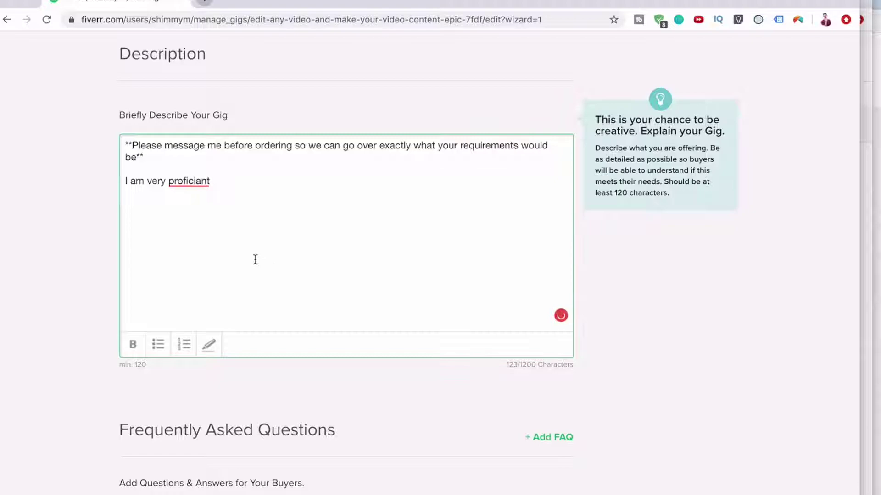
pyautogui.moveTo(189, 182)
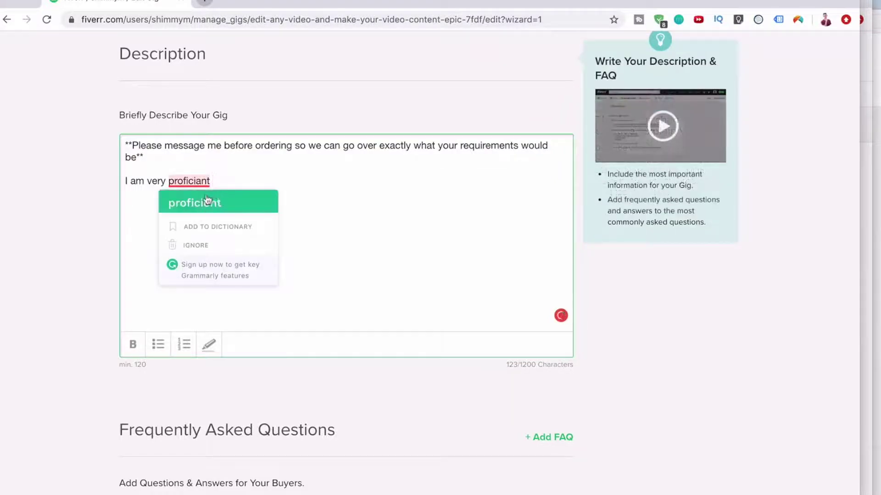
pyautogui.click(195, 203)
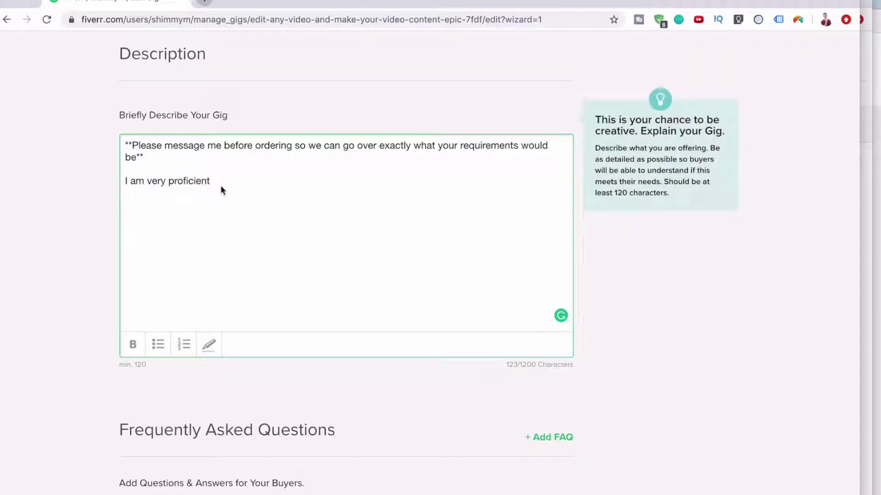
pyautogui.write('in video editing. I ')
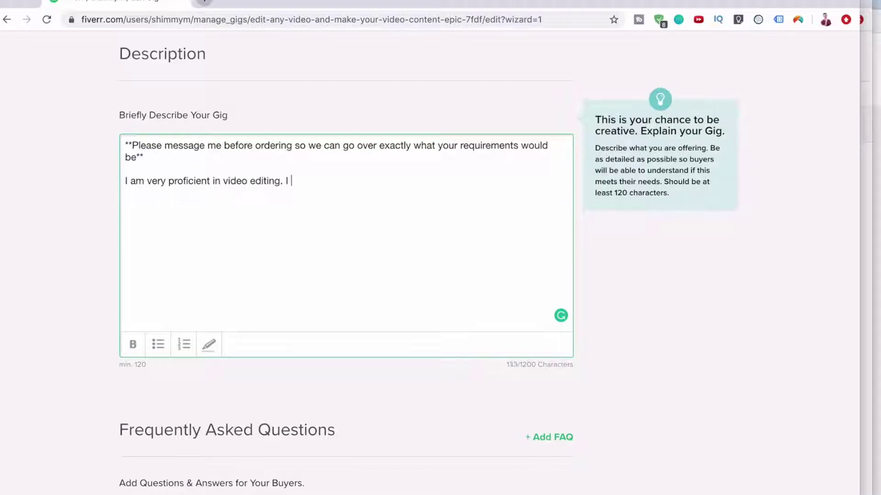
pyautogui.write('have been using')
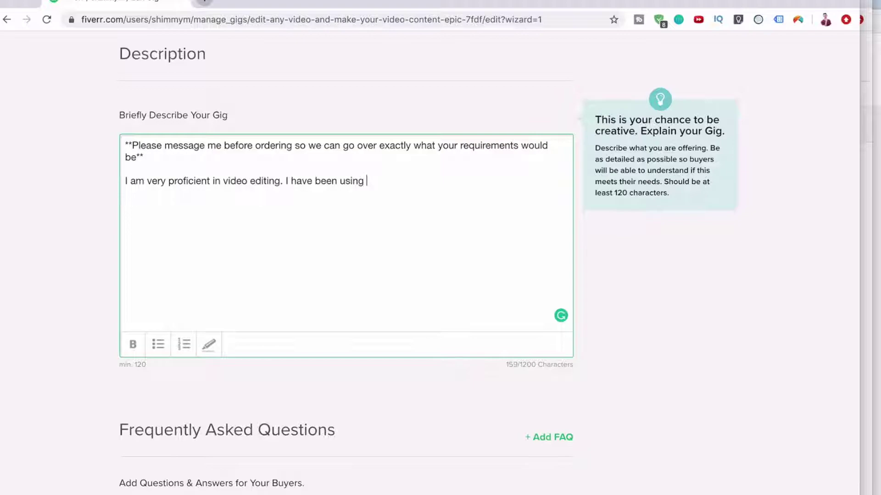
pyautogui.write(' Adobe Premiere Pro for over 5 years and I feel like I will be able to handle any project you may throw at me.')
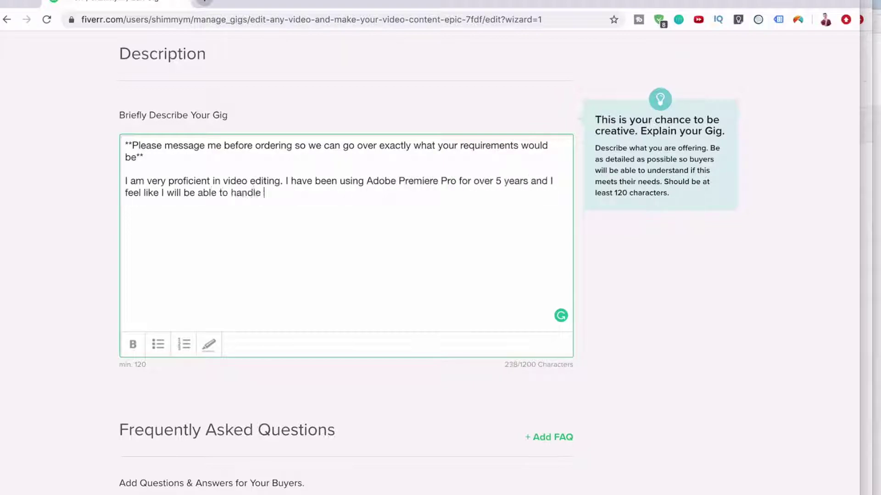
# Step: Add three more paragraphs, closing with 'Looking forward to working on your project.'
pyautogui.press('Return')
pyautogui.press('Return')
pyautogui.write('My basic gigs are below however I suggest messaging me first as video editing is such a custom job and I want to make sure you get exactly what you need.')
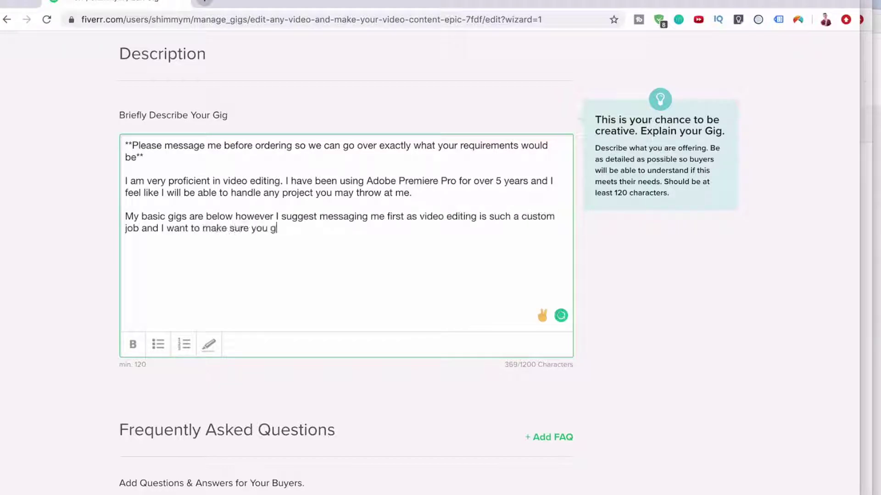
pyautogui.press('Return')
pyautogui.press('Return')
pyautogui.write('I like to get to work incredibly fast and I am able to do a whole hoard of things with your video, from adding subtitles to sound effects. Nothing is to hard.')
pyautogui.press('Return')
pyautogui.press('Return')
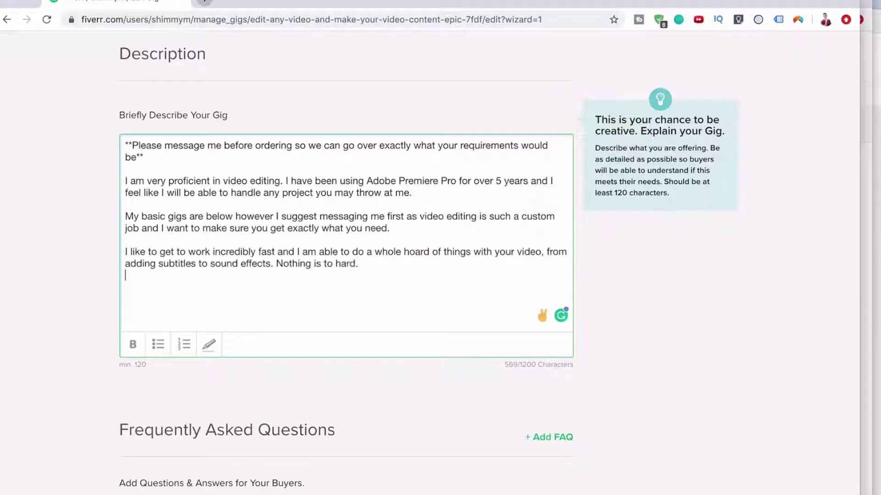
pyautogui.write('Looking forward to working on your p')
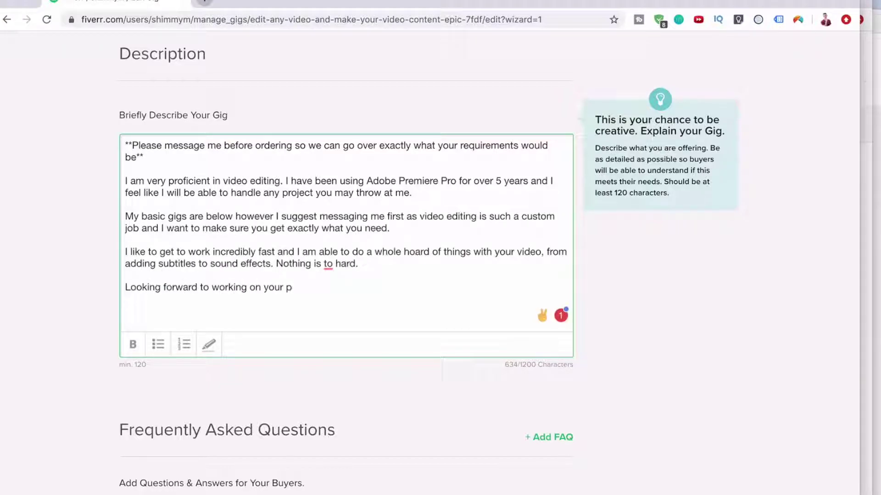
pyautogui.write('roject.')
pyautogui.click(329, 266)
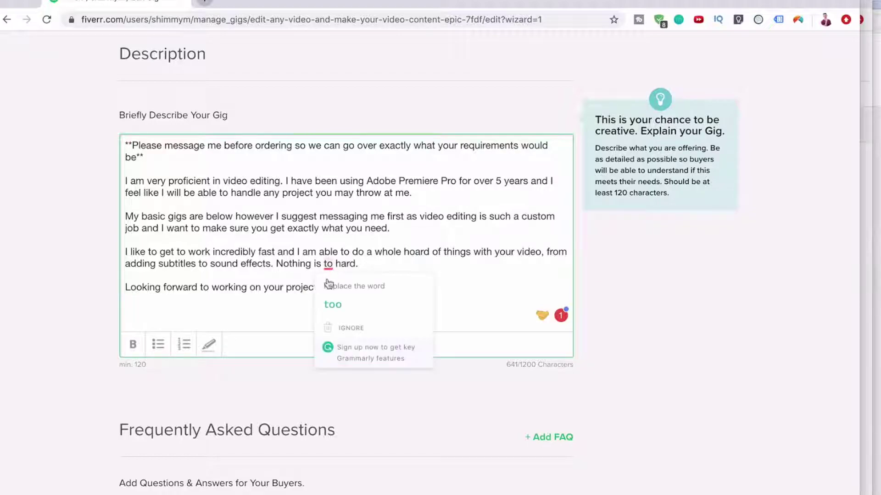
# Step: Correct 'to hard' to 'too hard', tidy paragraph spacing, and save the description and FAQ
pyautogui.click(324, 293)
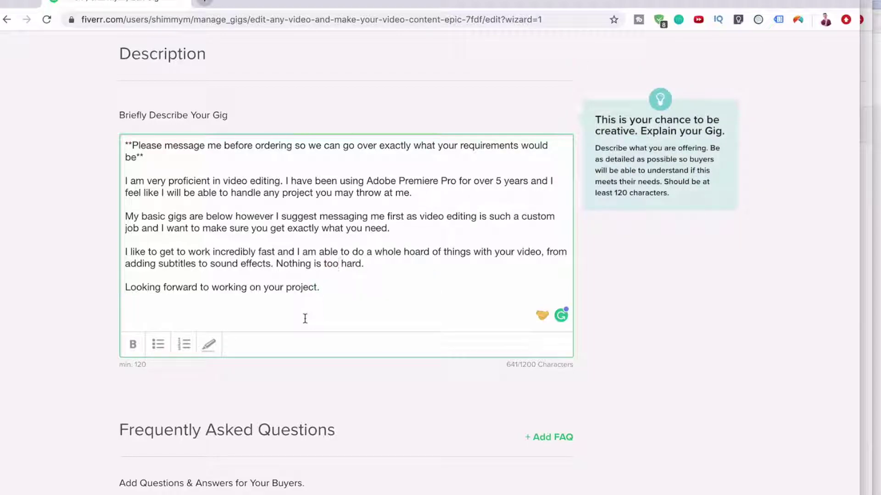
pyautogui.scroll(-2, 305, 318)
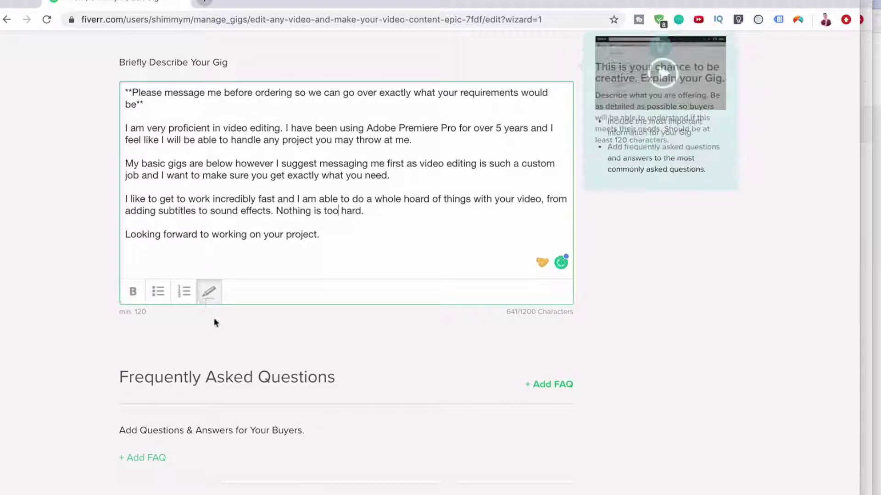
pyautogui.click(186, 285)
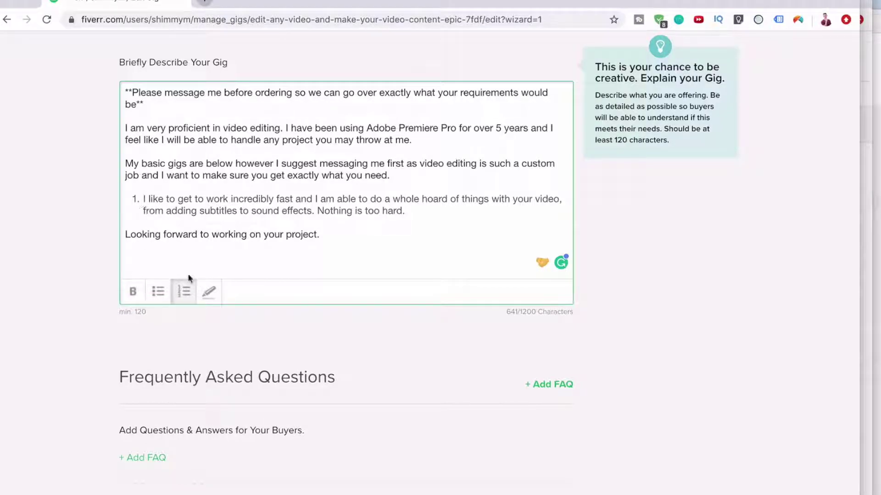
pyautogui.click(185, 292)
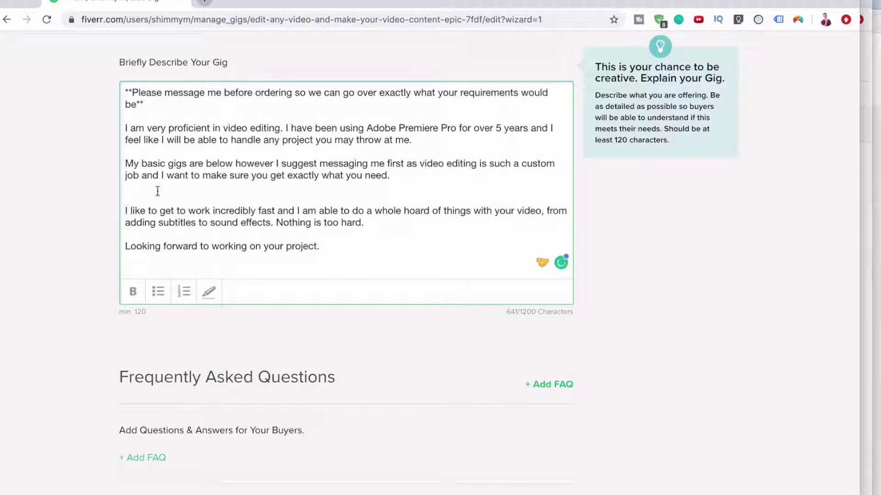
pyautogui.press('BackSpace')
pyautogui.scroll(-2, 218, 225)
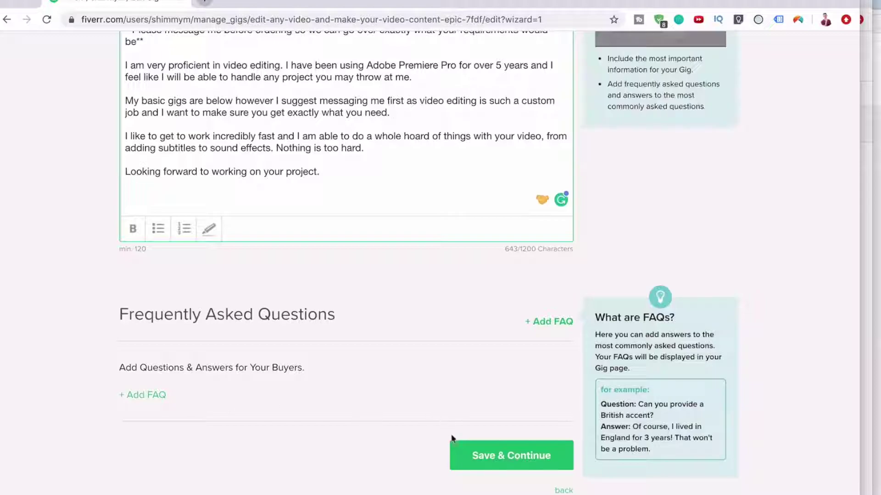
pyautogui.click(480, 455)
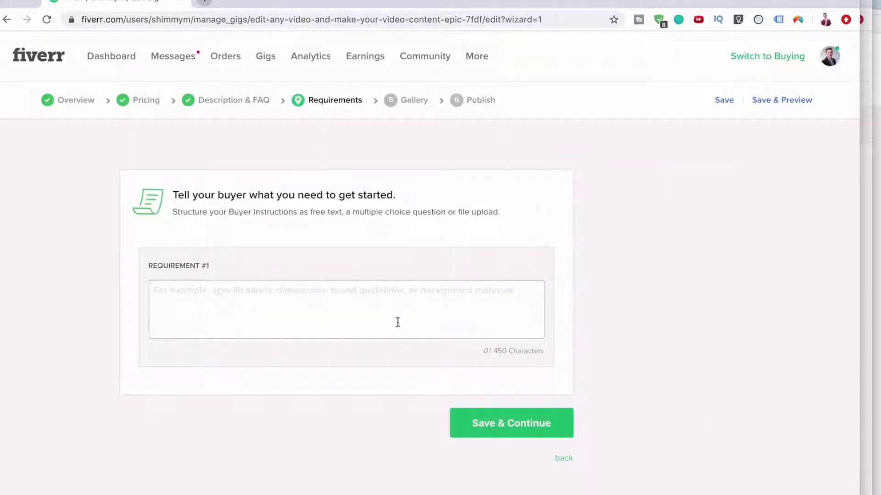
# Step: Add a requirement asking for footage to edit plus accompanying footage, music, logo and titles, then save
pyautogui.click(397, 308)
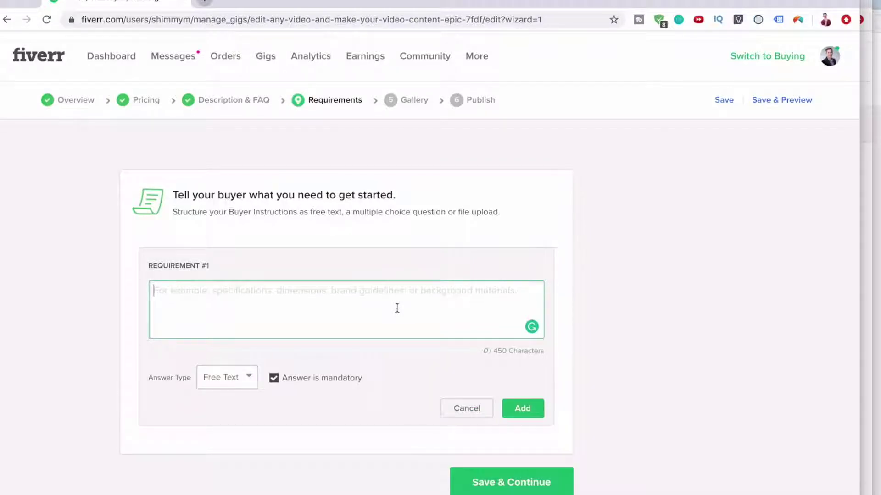
pyautogui.write('A')
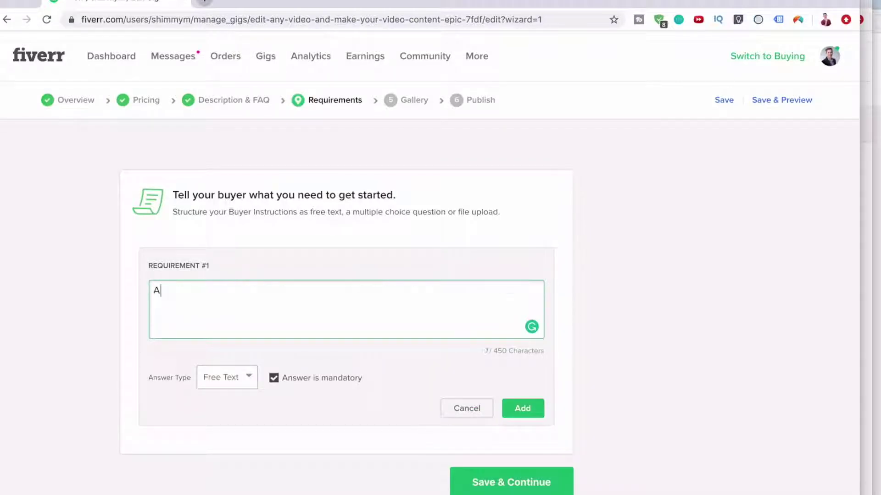
pyautogui.write('ny video footage you need e')
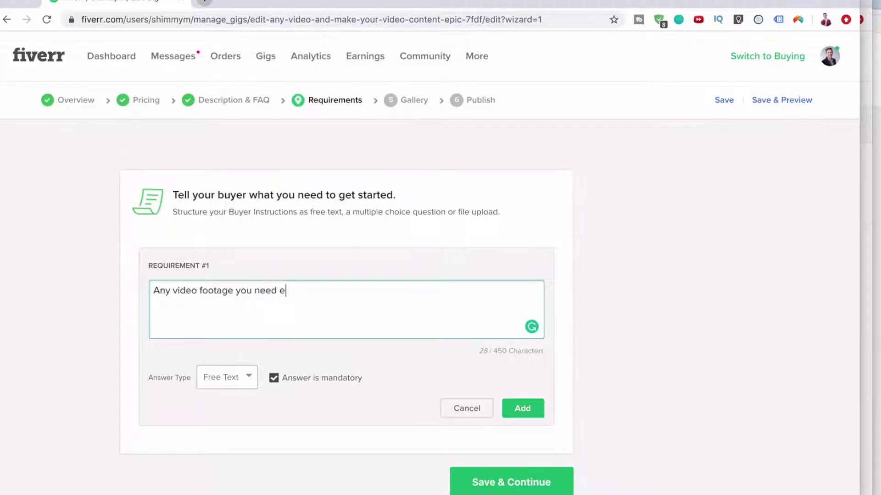
pyautogui.write('dited plus any acoom')
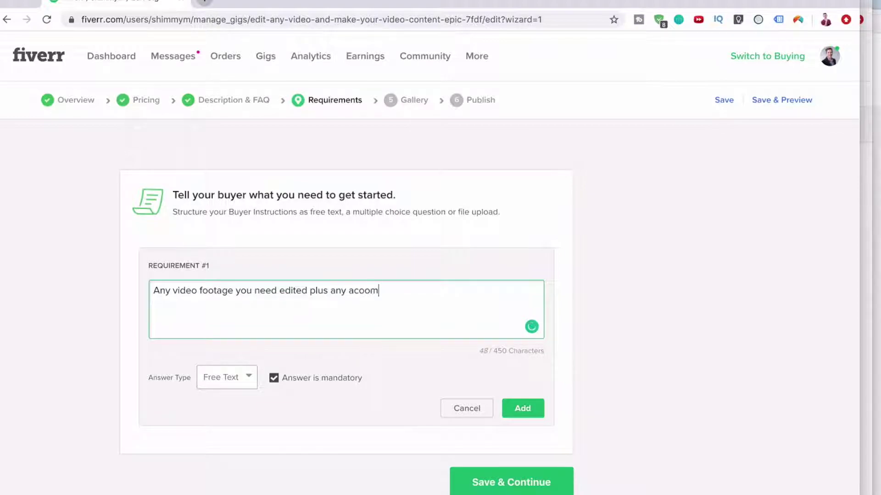
pyautogui.write('pyning footage and mu')
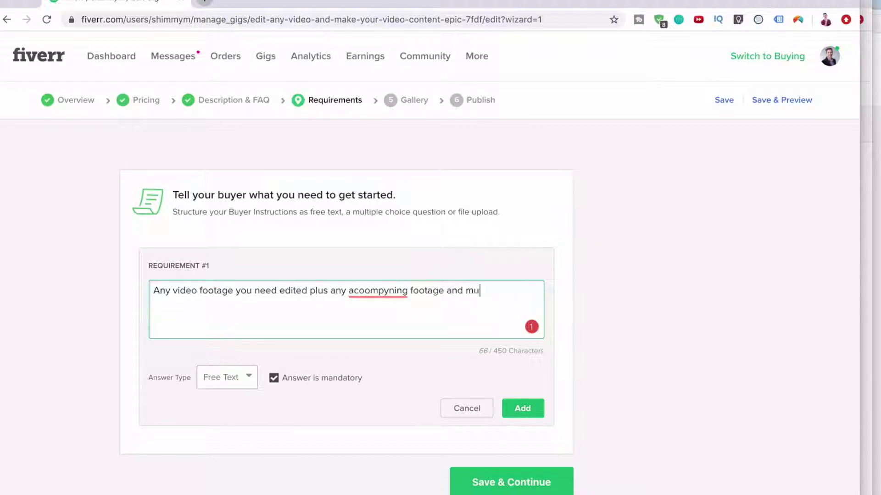
pyautogui.write('sic/logo/titles/etc')
pyautogui.moveTo(379, 296)
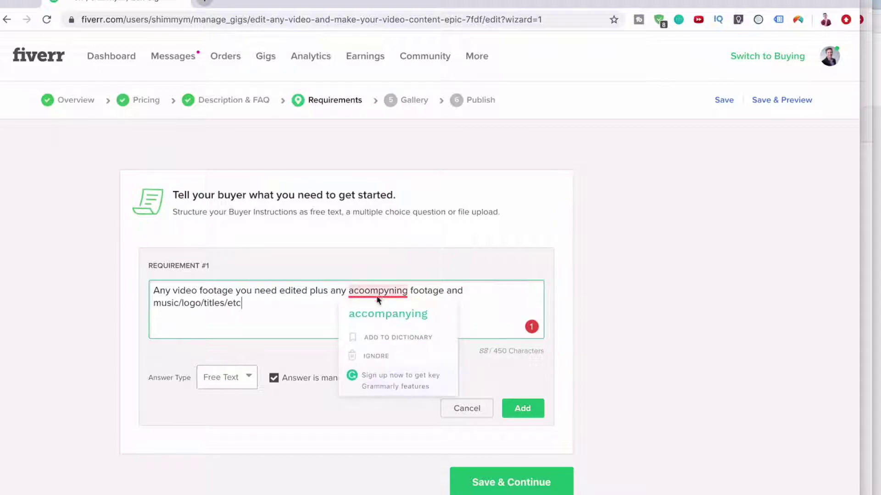
pyautogui.click(381, 313)
pyautogui.click(524, 407)
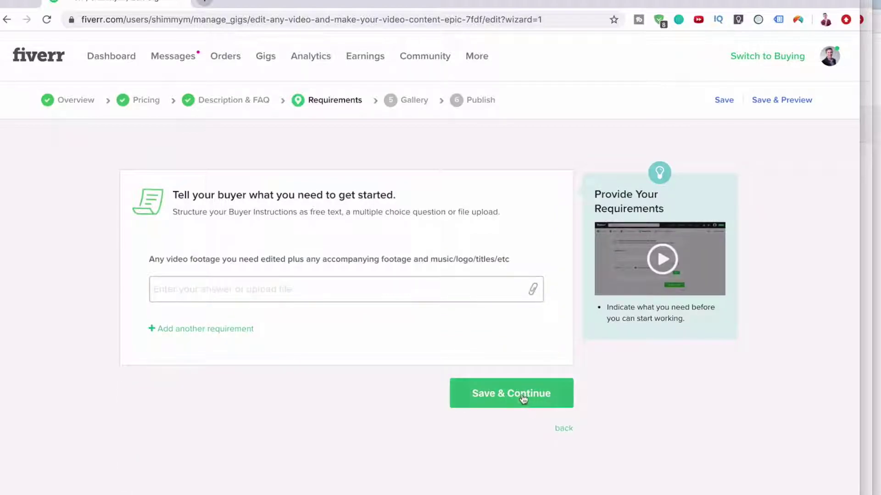
pyautogui.click(522, 394)
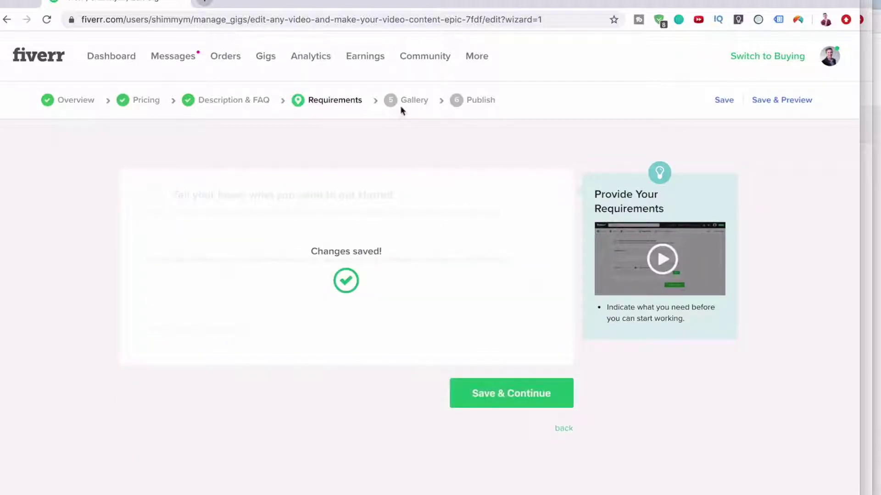
# Step: Upload '100 day challenge intro.mp4' from the LearnNation Youtube Channel folder as the gig video
pyautogui.scroll(-3, 394, 376)
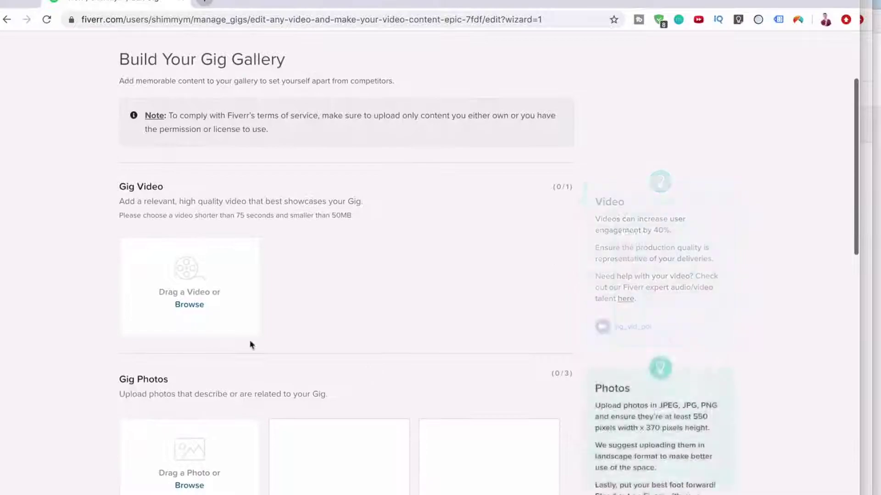
pyautogui.click(190, 305)
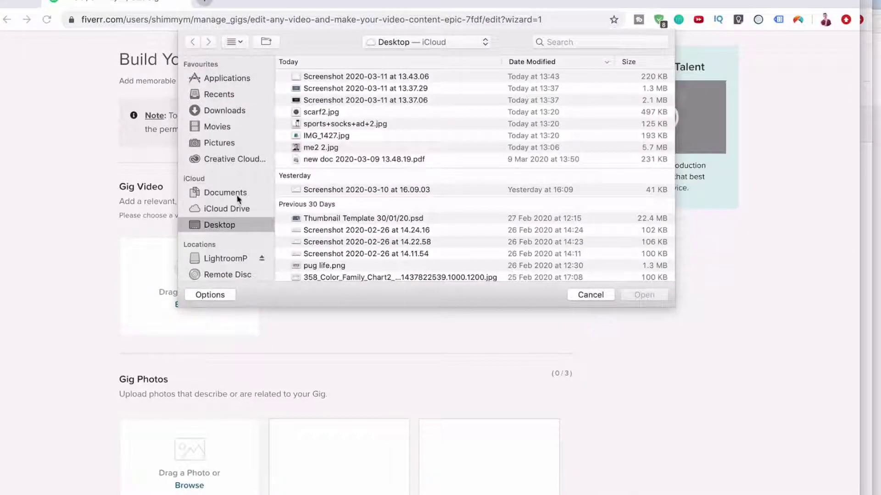
pyautogui.click(224, 258)
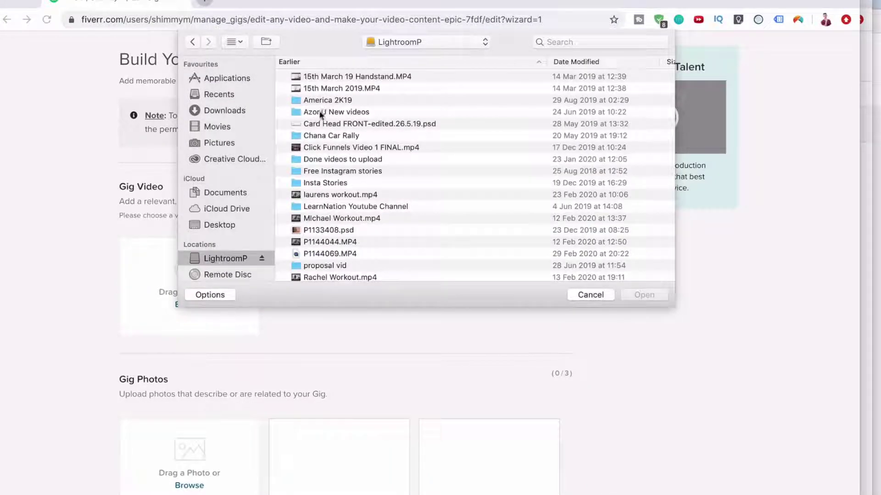
pyautogui.doubleClick(320, 112)
pyautogui.click(193, 42)
pyautogui.doubleClick(321, 207)
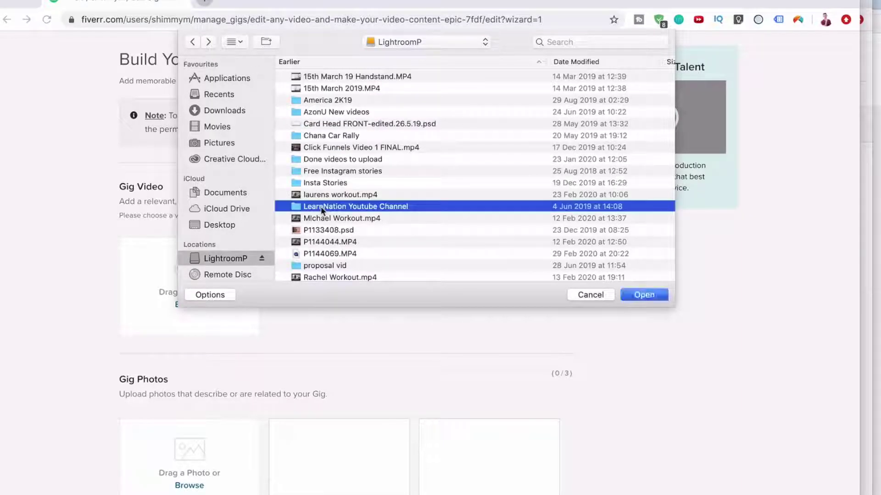
pyautogui.doubleClick(335, 88)
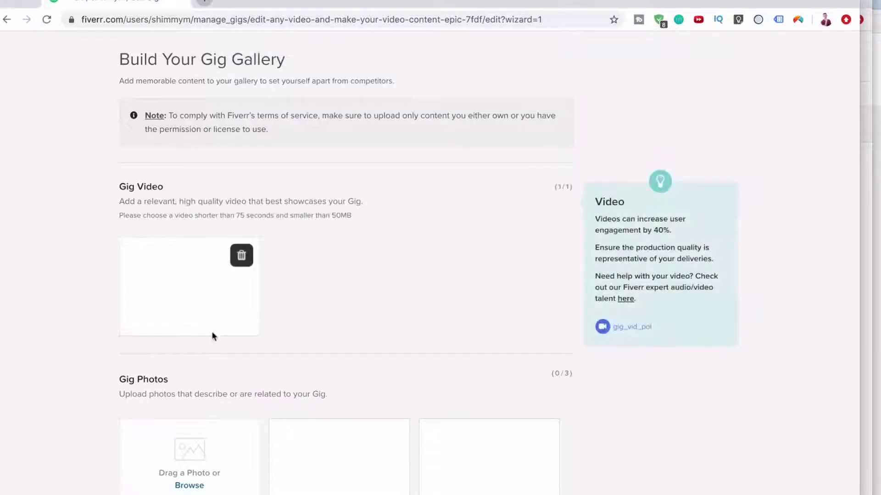
# Step: Tick the declaration that the gallery materials are your own
pyautogui.scroll(-4, 213, 335)
pyautogui.scroll(-5, 213, 335)
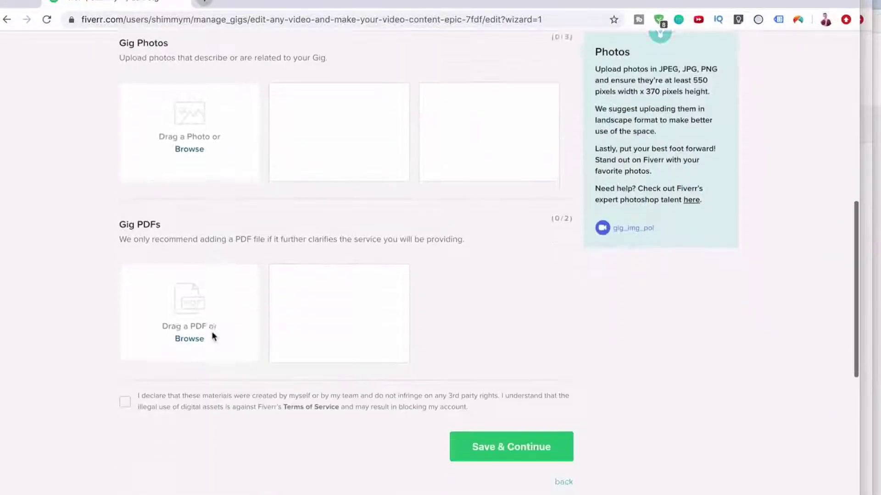
pyautogui.click(125, 324)
pyautogui.scroll(7, 215, 305)
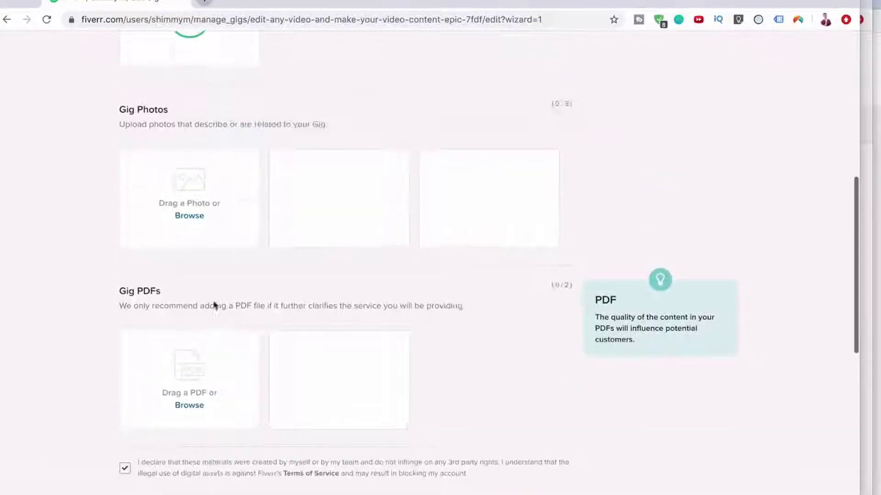
pyautogui.scroll(-7, 210, 219)
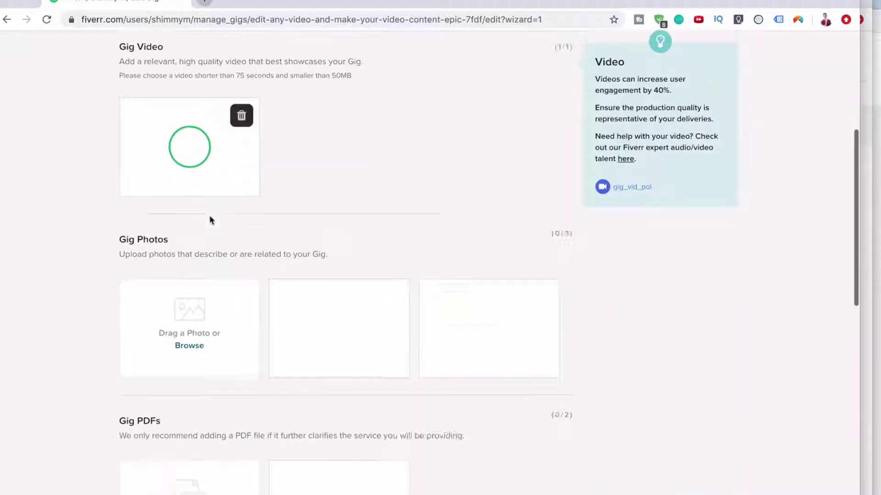
pyautogui.scroll(8, 505, 230)
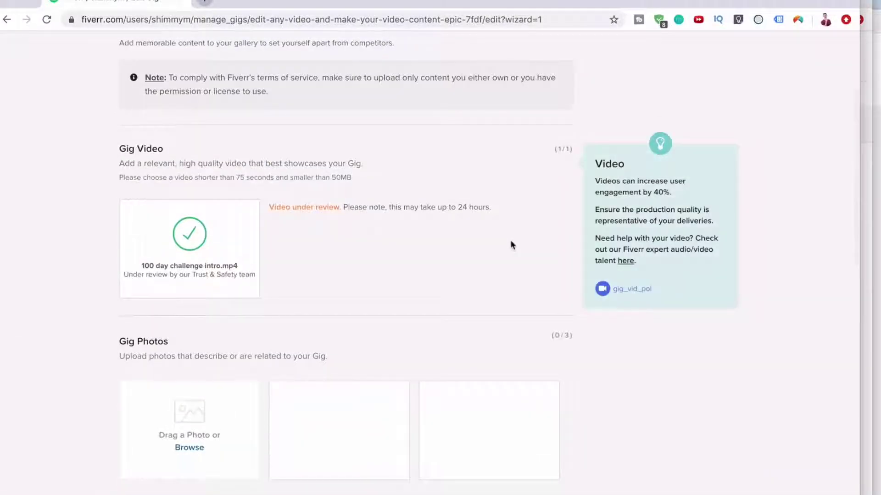
# Step: Upload the Desktop 'Screenshot 2020-03-11 at 13.37.06' as the gig photo and save the gallery
pyautogui.scroll(-12, 394, 238)
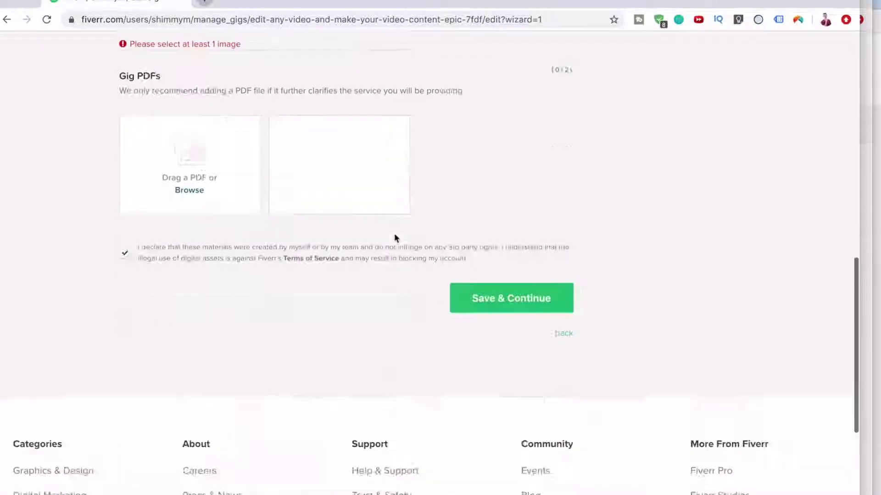
pyautogui.scroll(9, 479, 195)
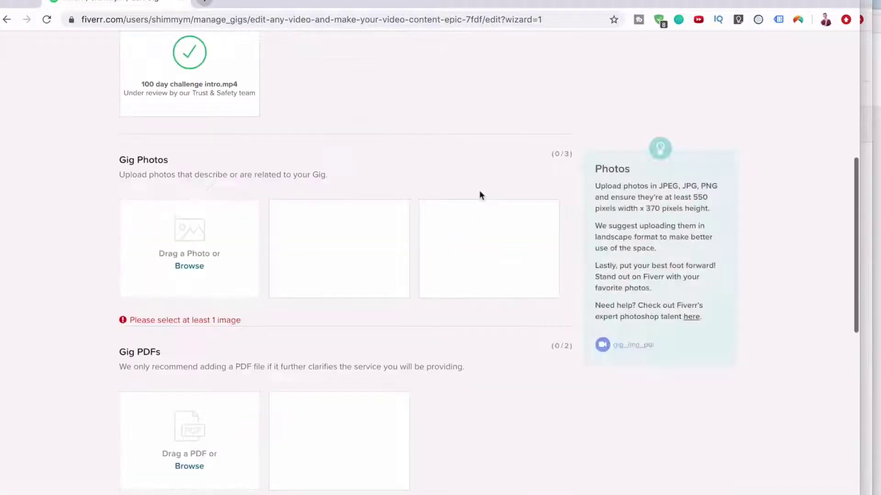
pyautogui.click(199, 282)
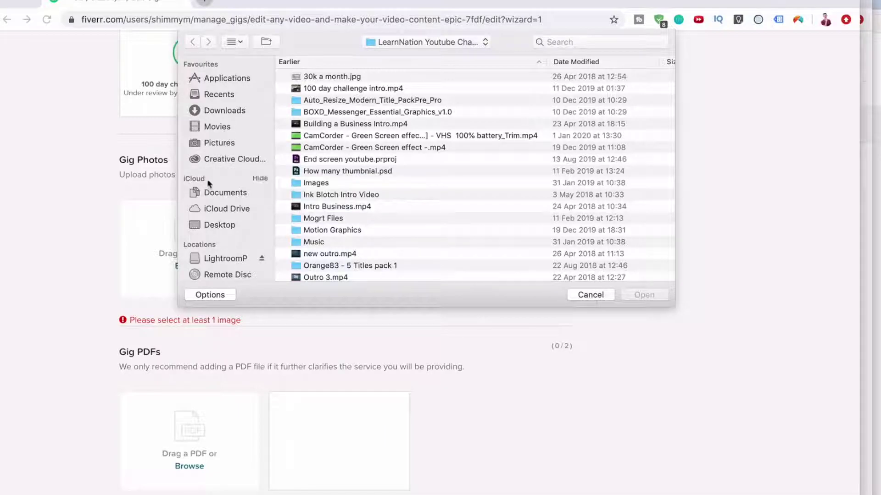
pyautogui.click(209, 225)
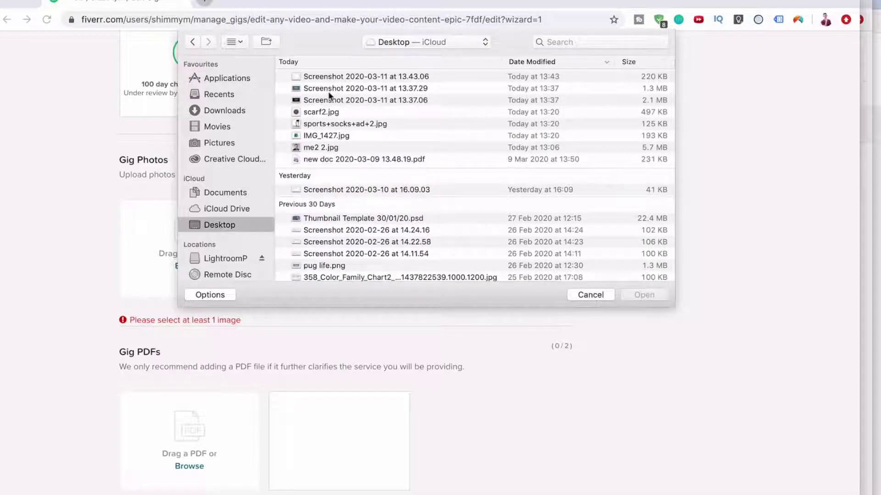
pyautogui.click(329, 92)
pyautogui.click(325, 102)
pyautogui.press('space')
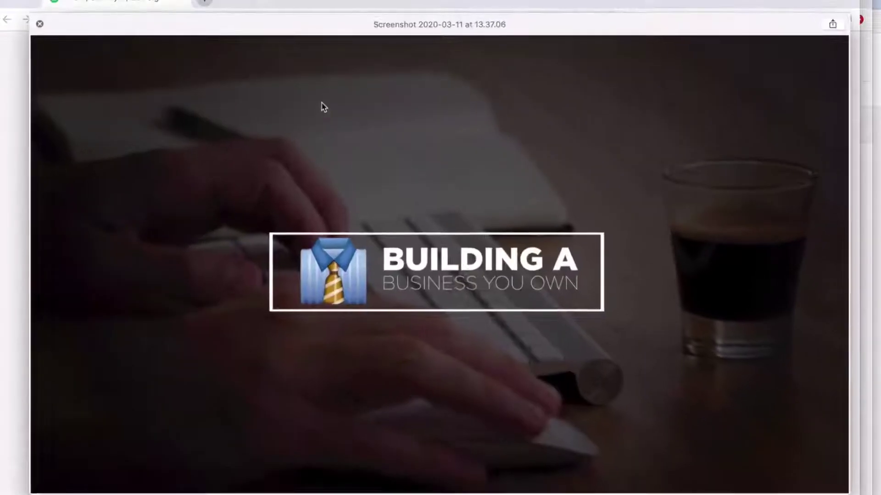
pyautogui.press('space')
pyautogui.click(640, 296)
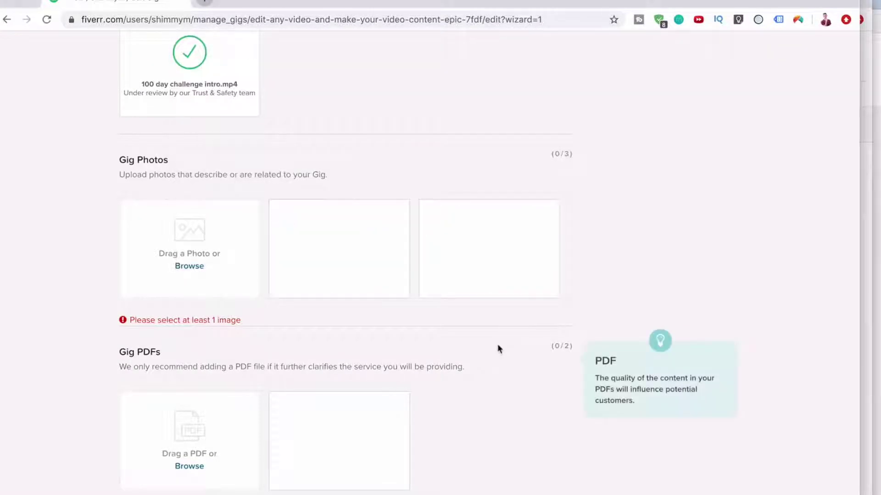
pyautogui.scroll(-7, 498, 349)
pyautogui.click(513, 258)
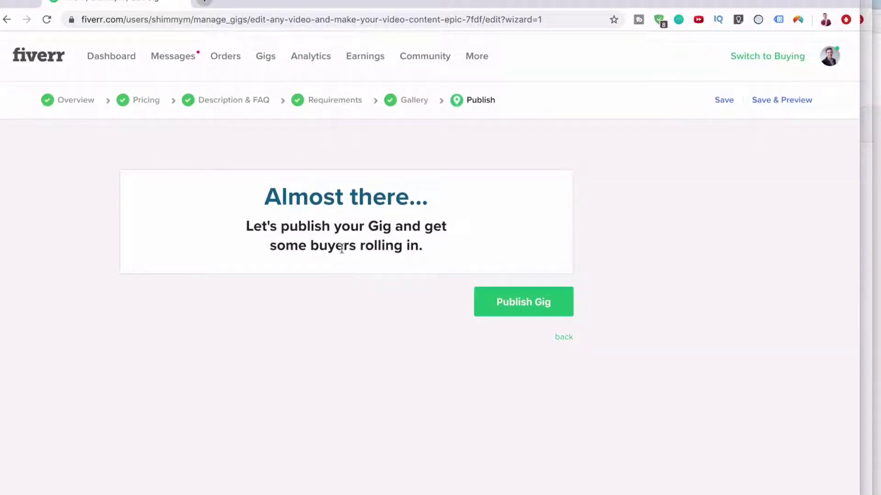
# Step: Publish the gig and view the It's Alive! confirmation with its shareable link
pyautogui.click(504, 307)
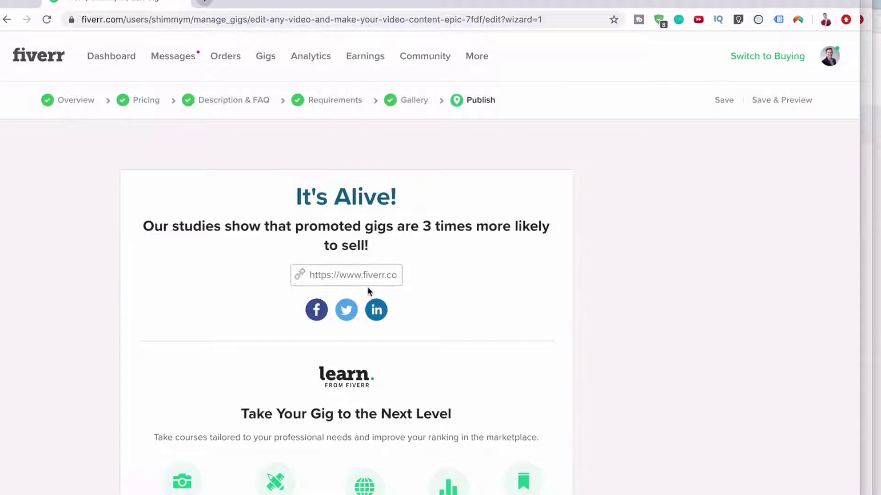
pyautogui.scroll(-2, 368, 291)
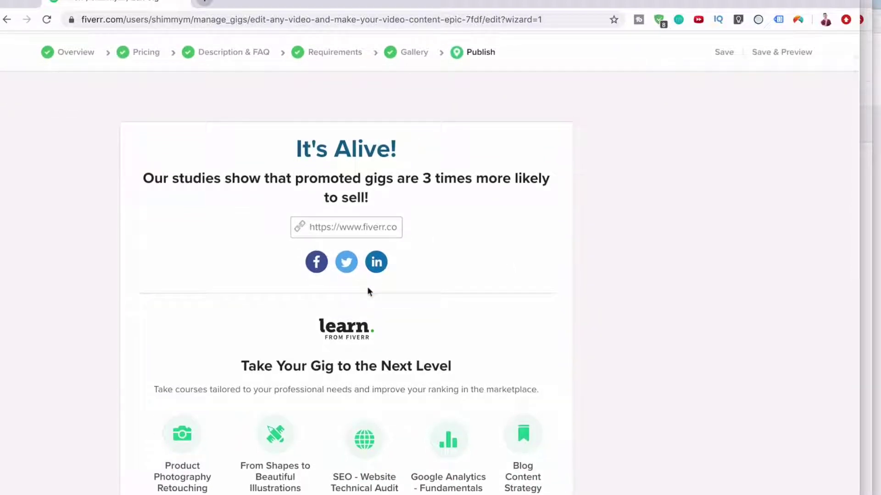